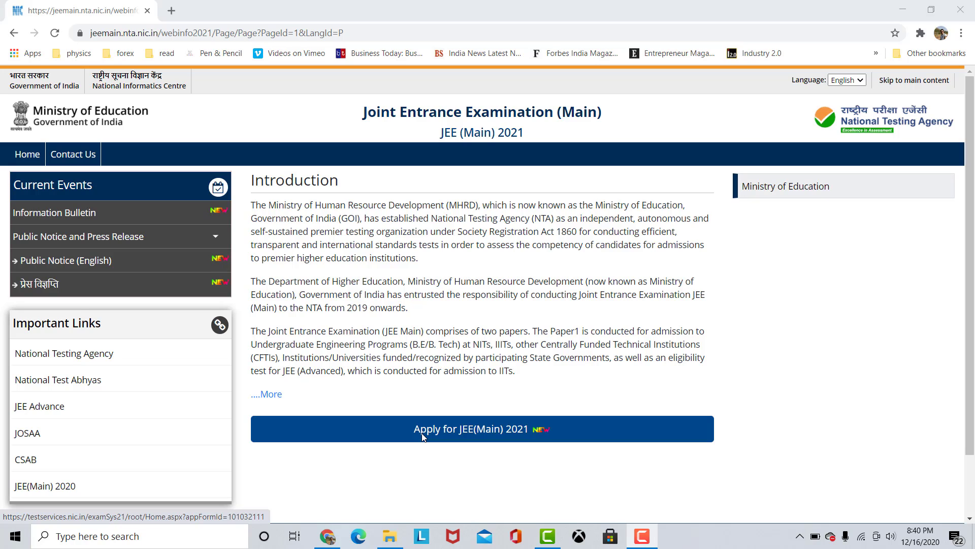
Open the JEE(Main) 2021 application page in a separate browser tab and start a new registration.
middle_click(421, 436)
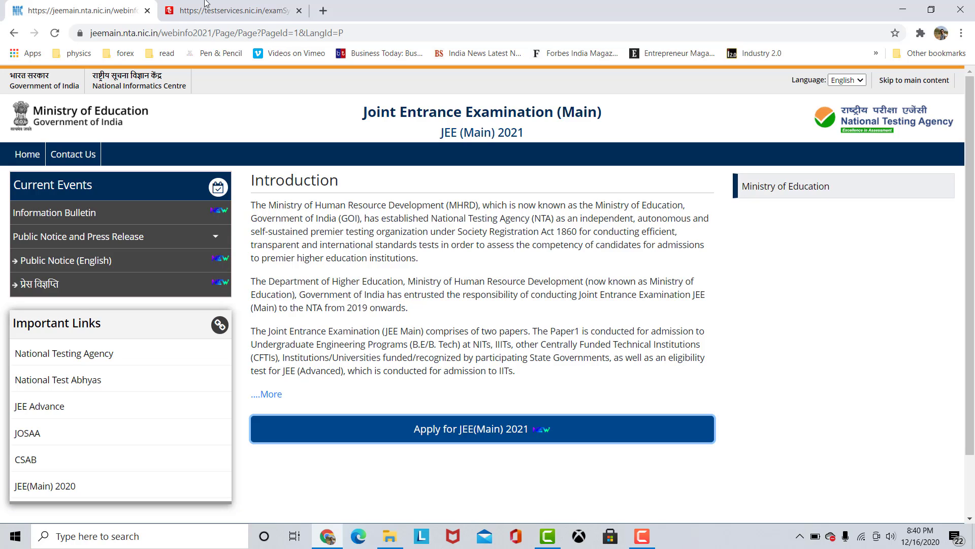
left_click(269, 5)
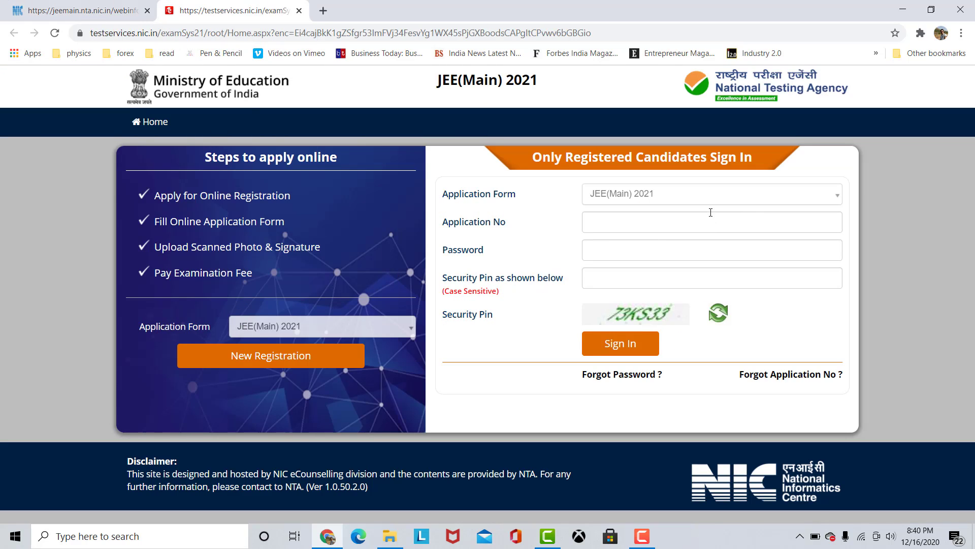
left_click_drag(526, 158, 710, 189)
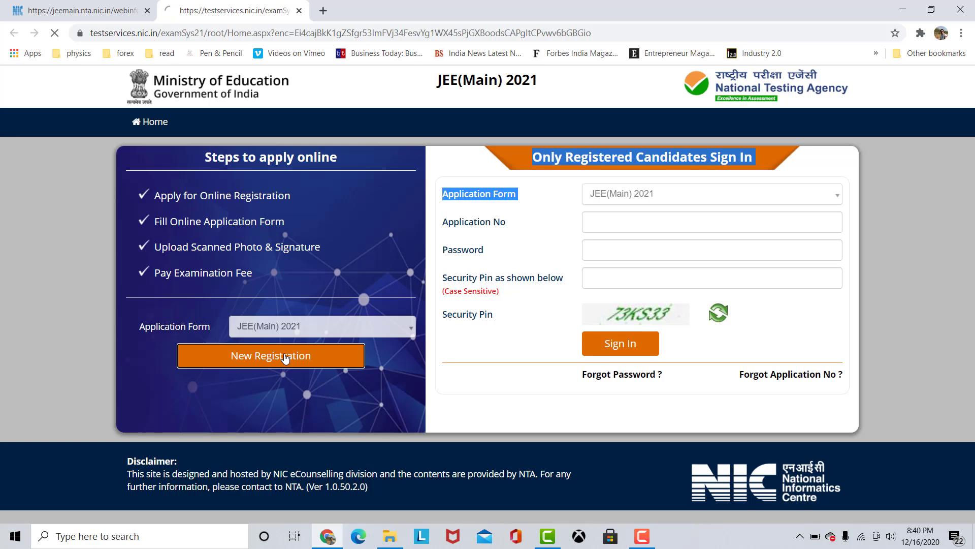
left_click(285, 357)
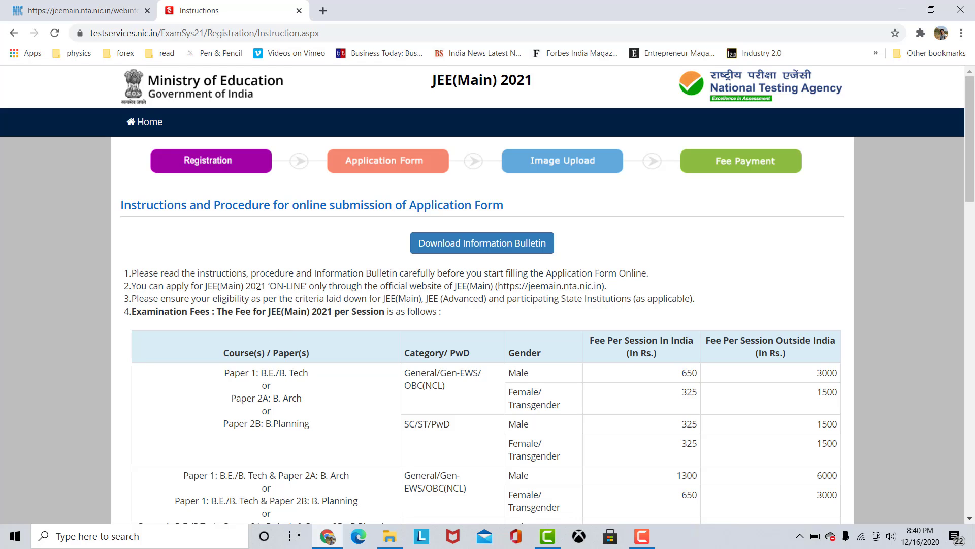
Read through the examination fees, application procedure and the size and format requirements for the scanned uploads.
scroll(398, 370, "down", 1)
scroll(631, 305, "down", 2)
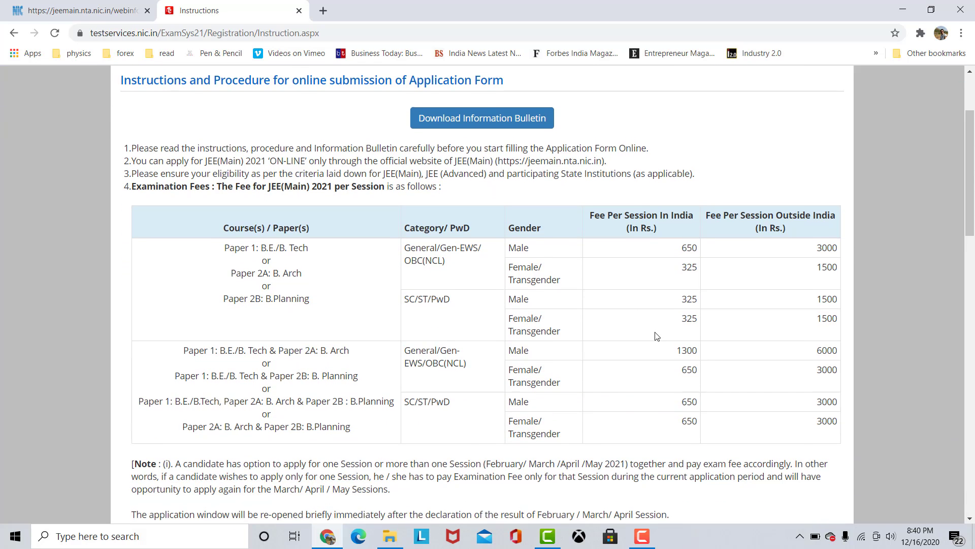
scroll(653, 336, "up", 4)
scroll(654, 378, "down", 2)
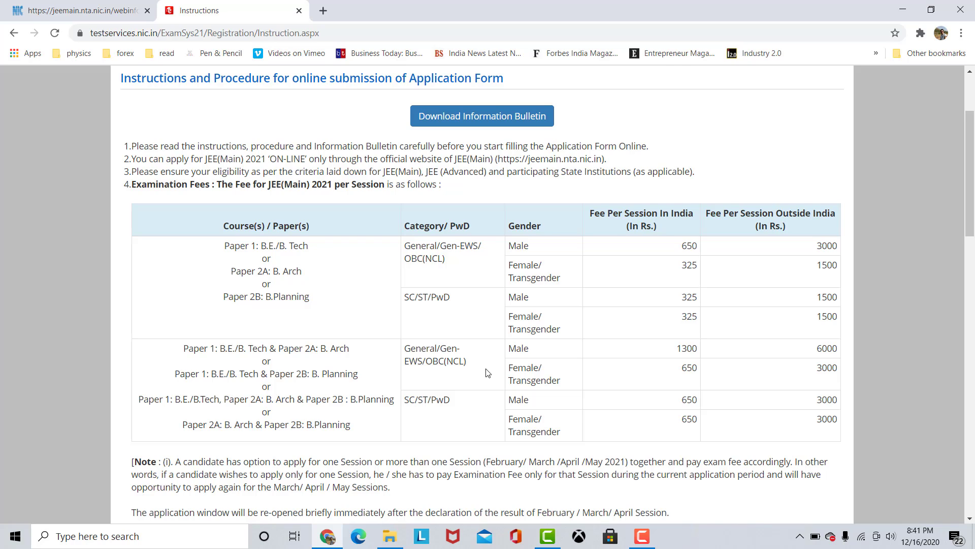
scroll(478, 384, "down", 8)
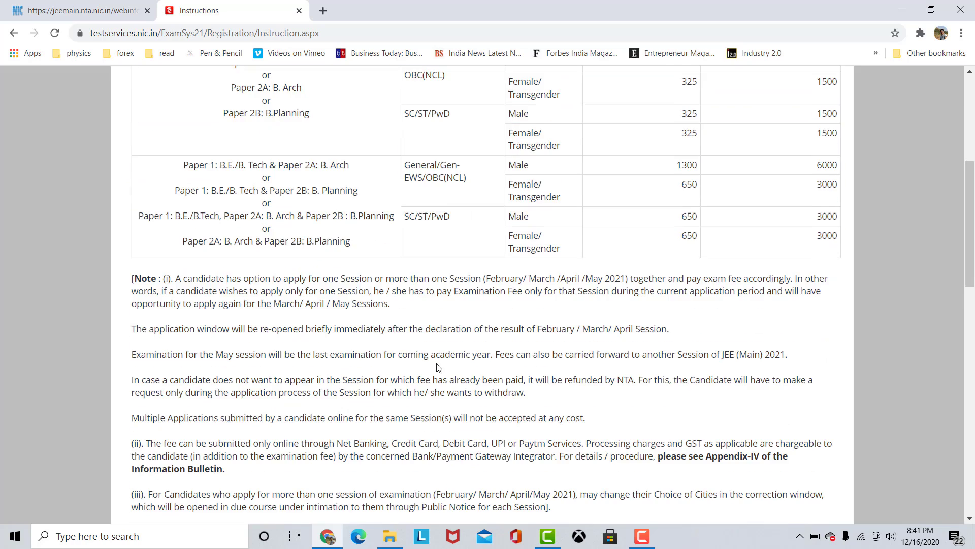
scroll(475, 389, "down", 1)
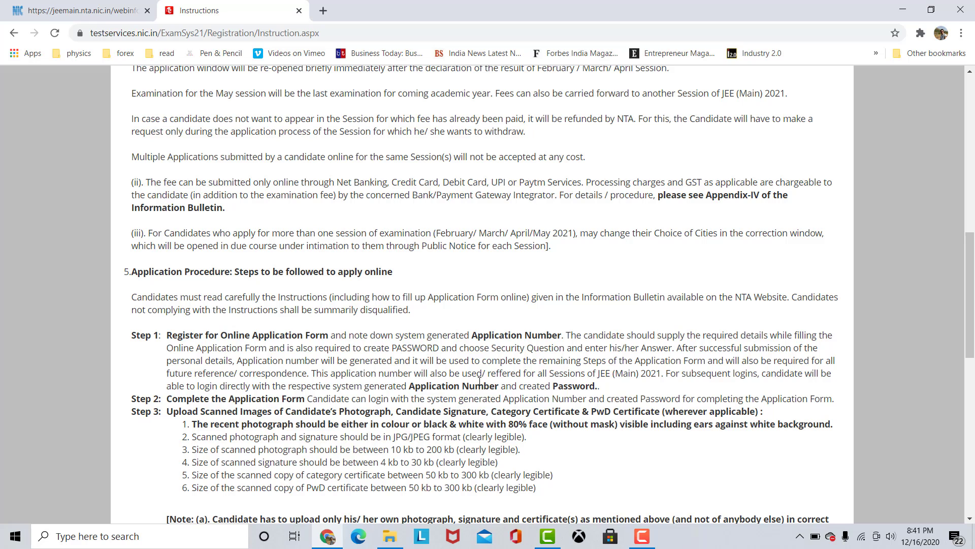
scroll(491, 325, "down", 2)
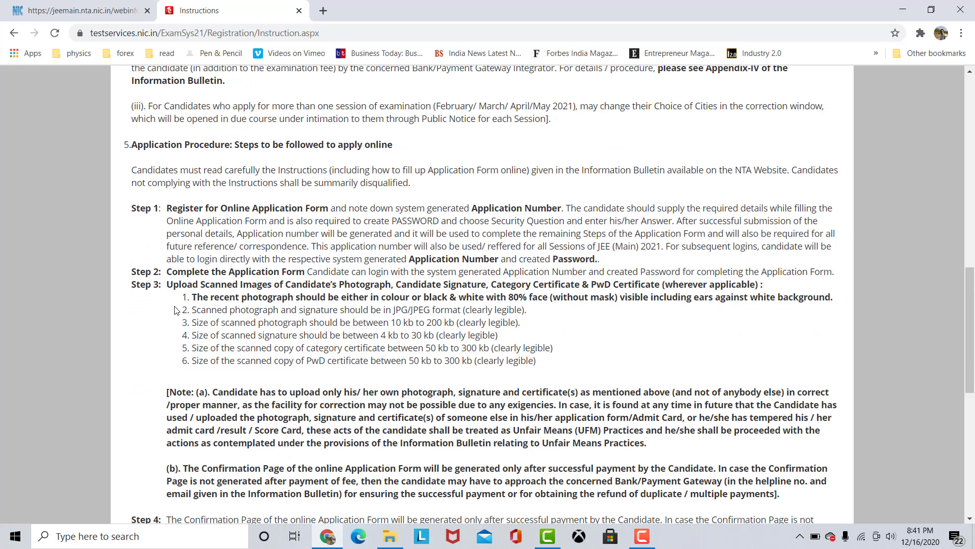
left_click_drag(178, 310, 522, 370)
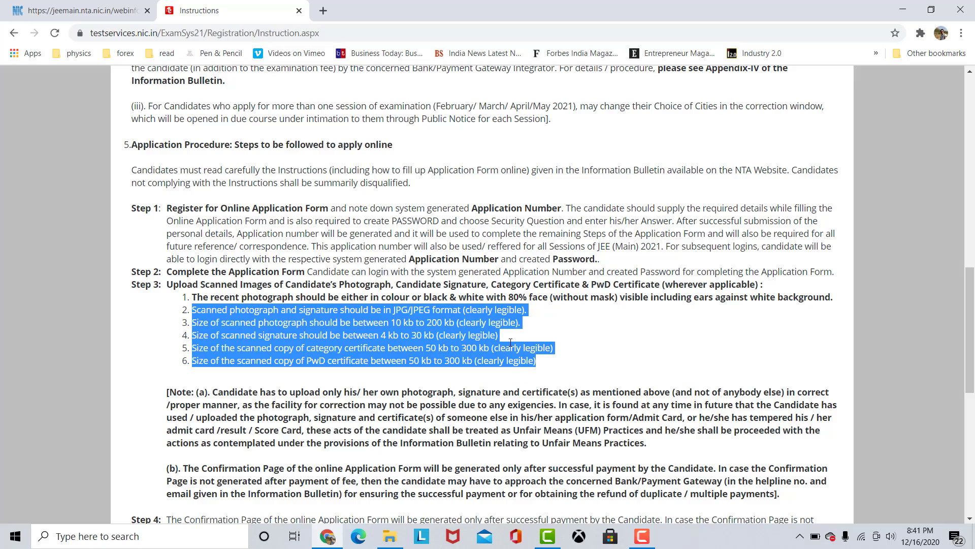
Accept the declaration about having downloaded the bulletin and understood all instructions, and proceed to the registration form.
scroll(522, 370, "down", 5)
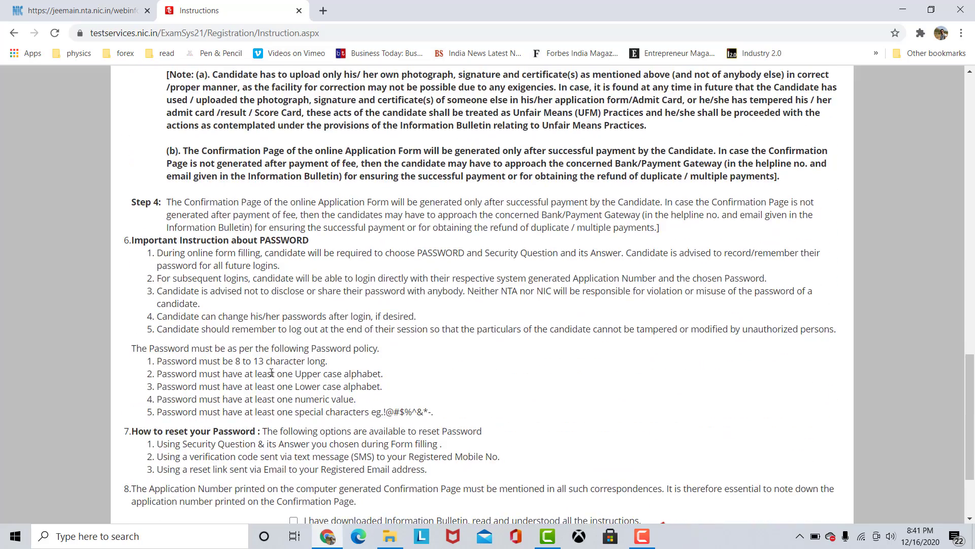
scroll(274, 373, "down", 2)
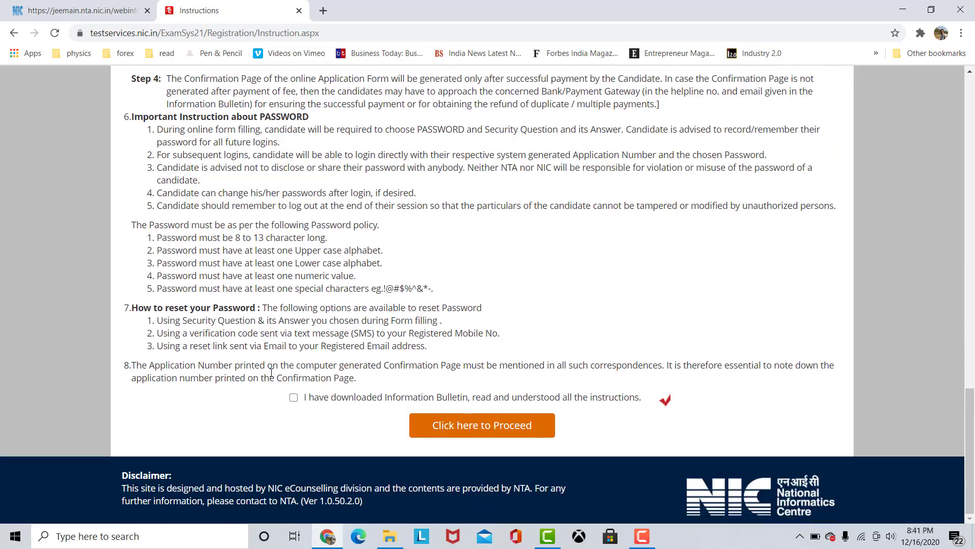
left_click(293, 398)
left_click(485, 428)
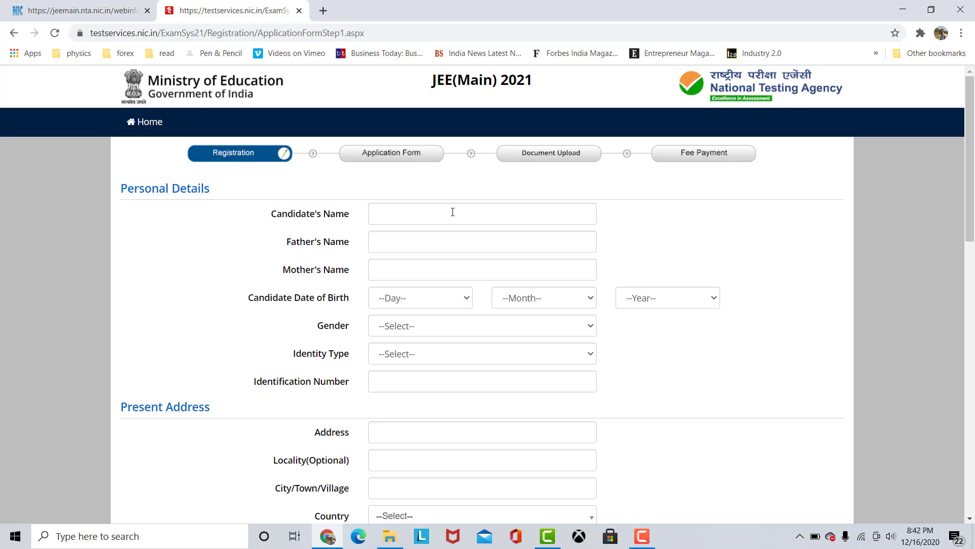
Fill in the candidate's name, father's name, mother's name and the candidate's date of birth.
left_click(481, 213)
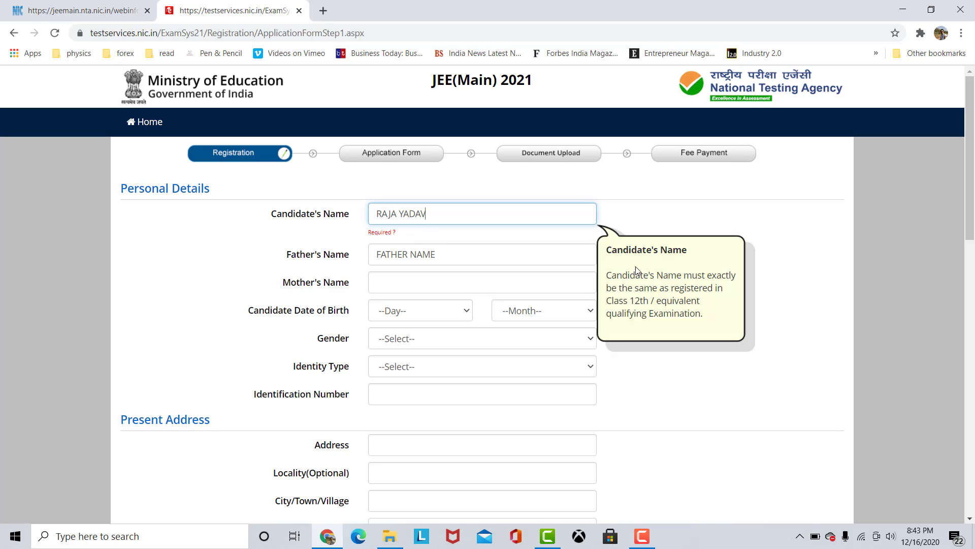
left_click(489, 260)
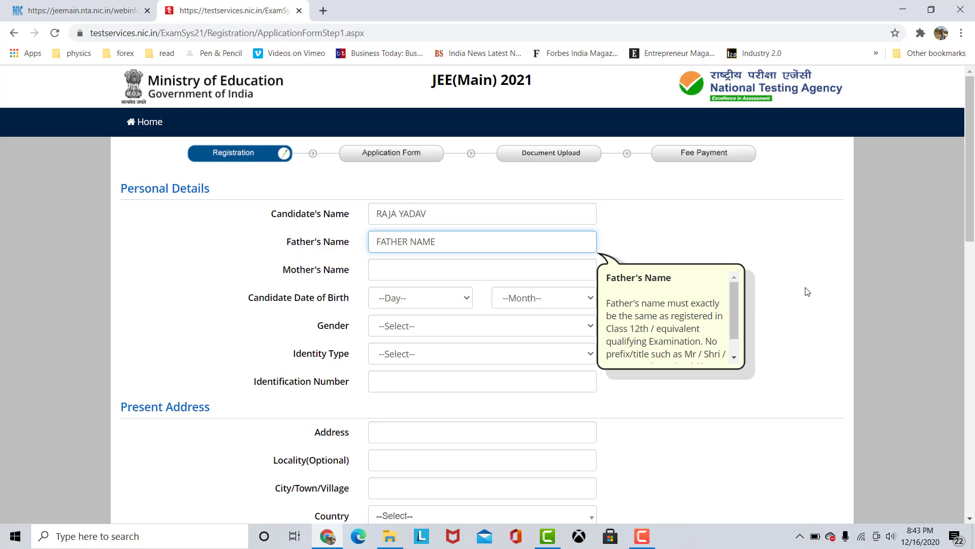
key("Tab")
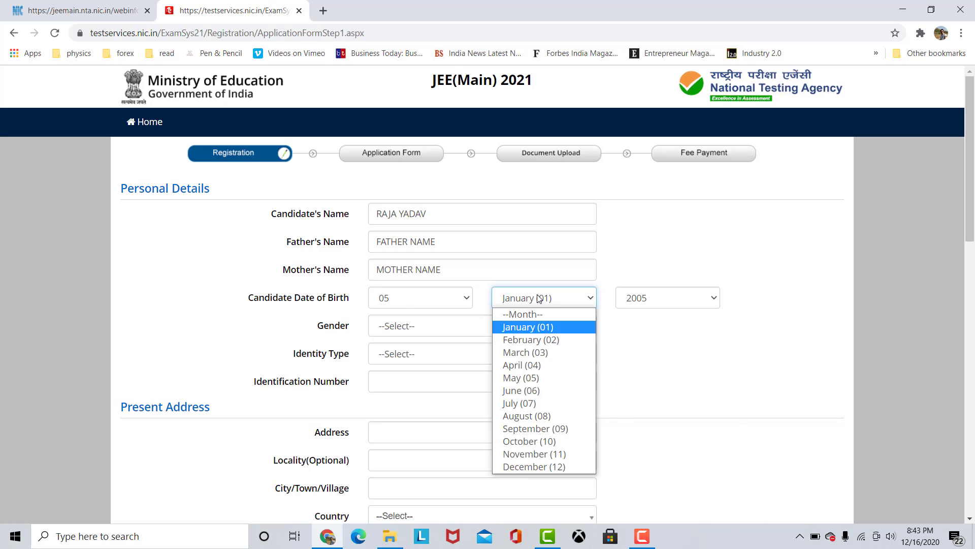
left_click(523, 327)
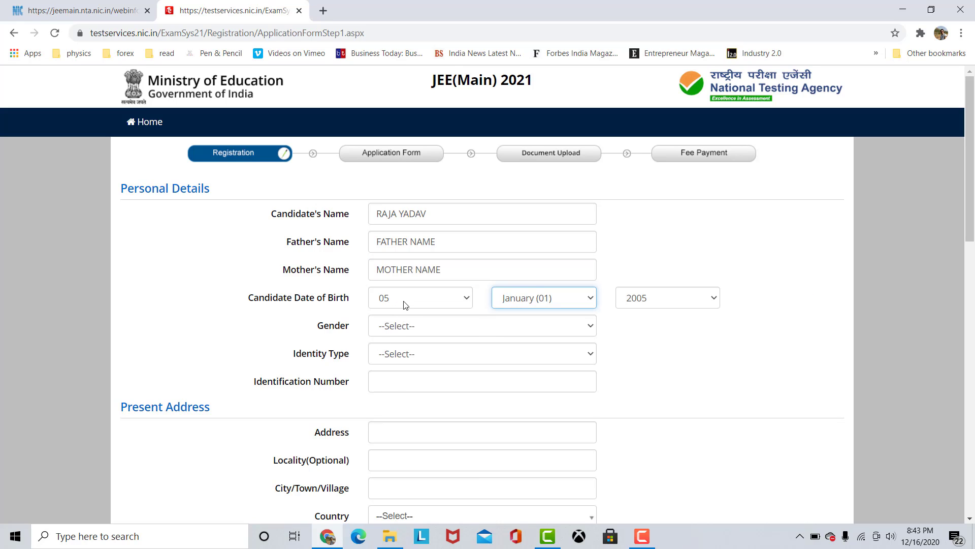
Set the gender to Male, choose Any Other Valid Govt Identity with photograph as identity type, and enter the identity number.
left_click(418, 326)
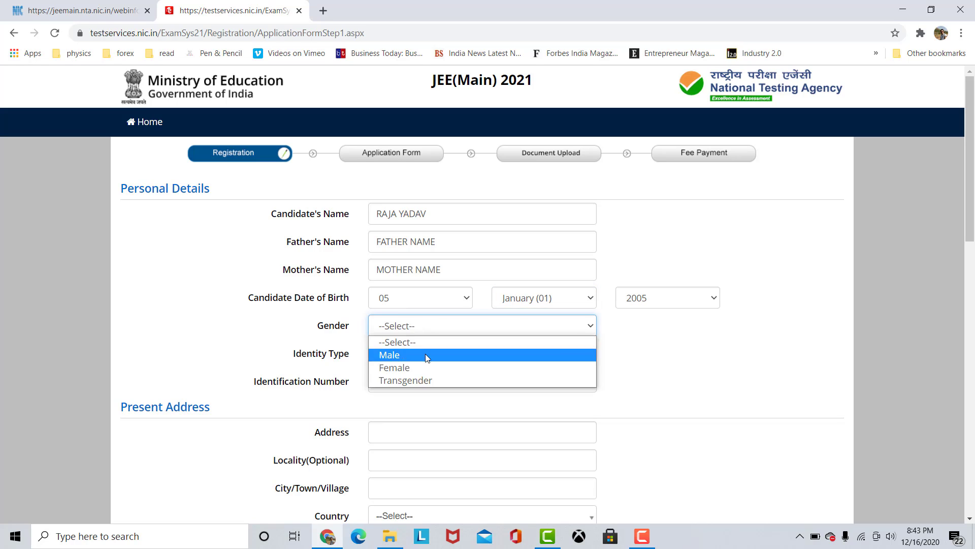
left_click(425, 354)
left_click(426, 354)
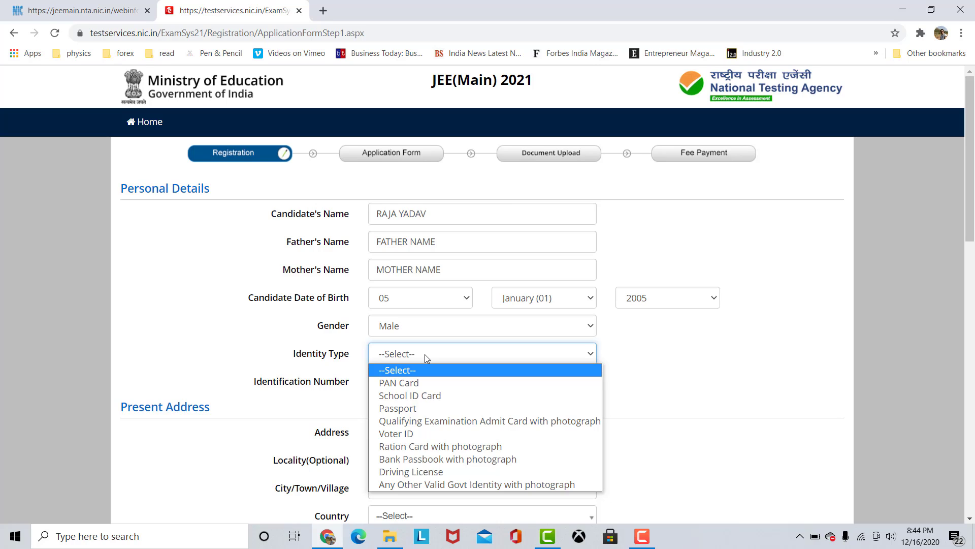
left_click(450, 483)
left_click(413, 386)
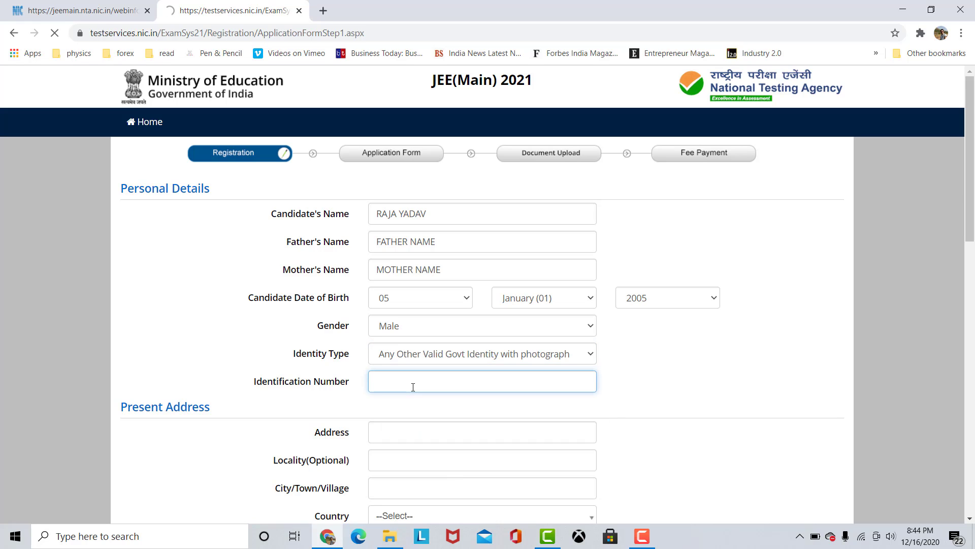
Fill in the present address with India as the country, including state, district and pin code, plus the e-mail address and mobile number.
scroll(131, 344, "down", 2)
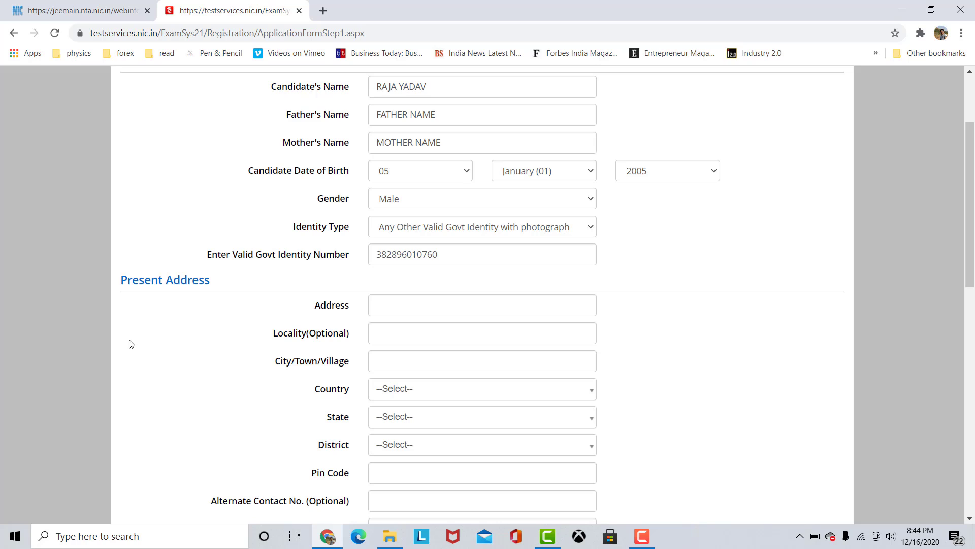
left_click_drag(122, 280, 418, 310)
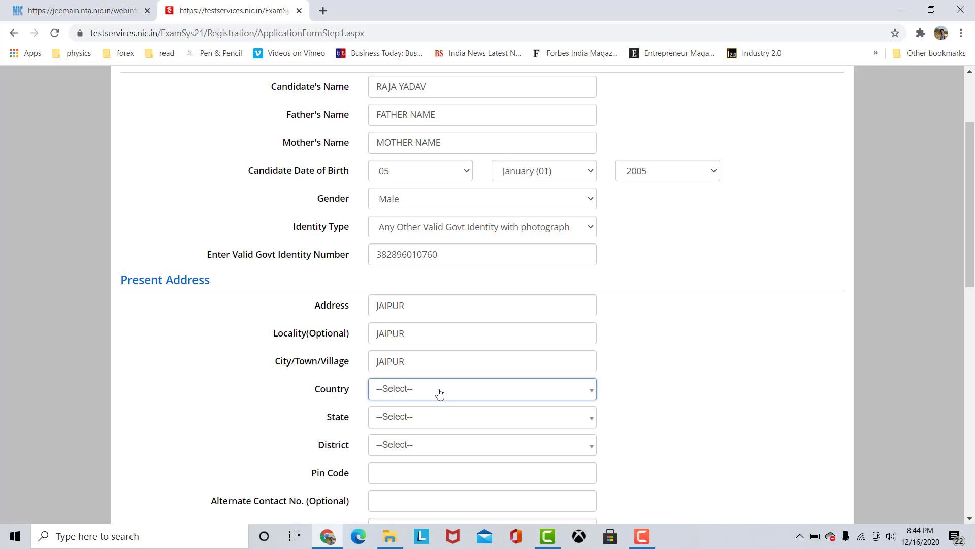
left_click(439, 394)
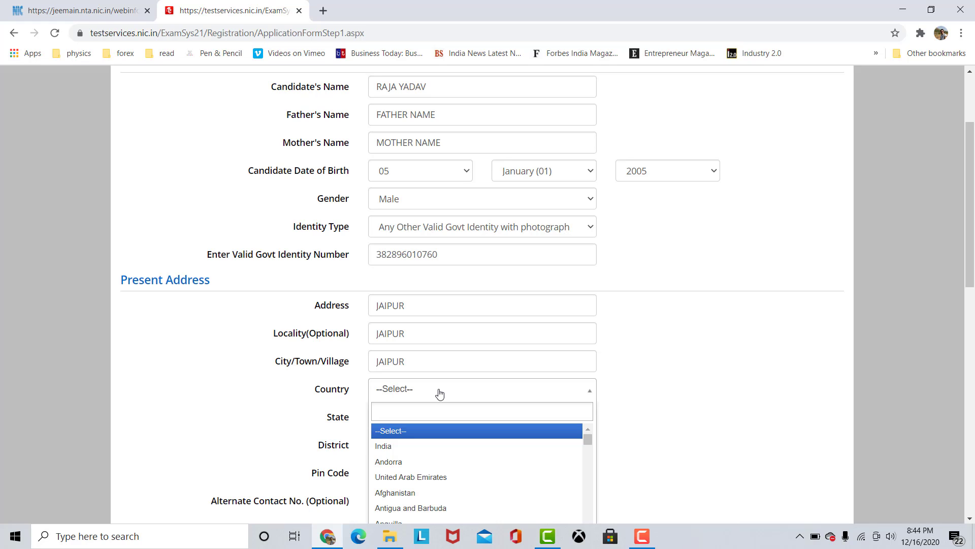
type("R")
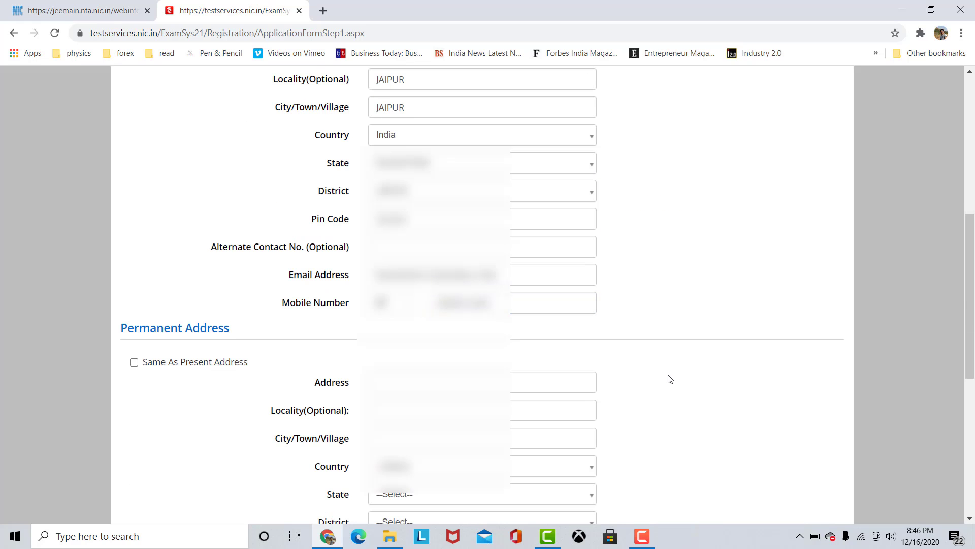
Mark the permanent address as the same as the present address.
scroll(670, 379, "up", 1)
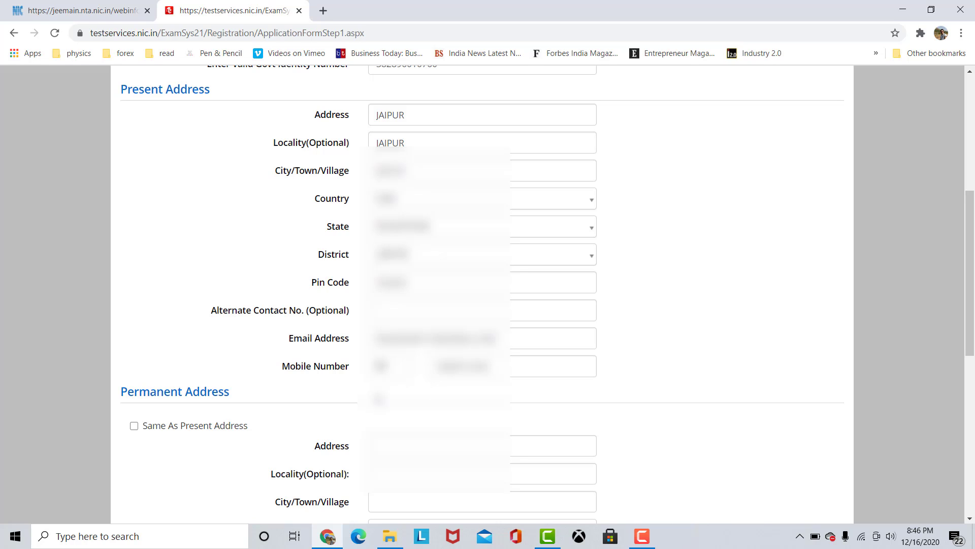
left_click(134, 426)
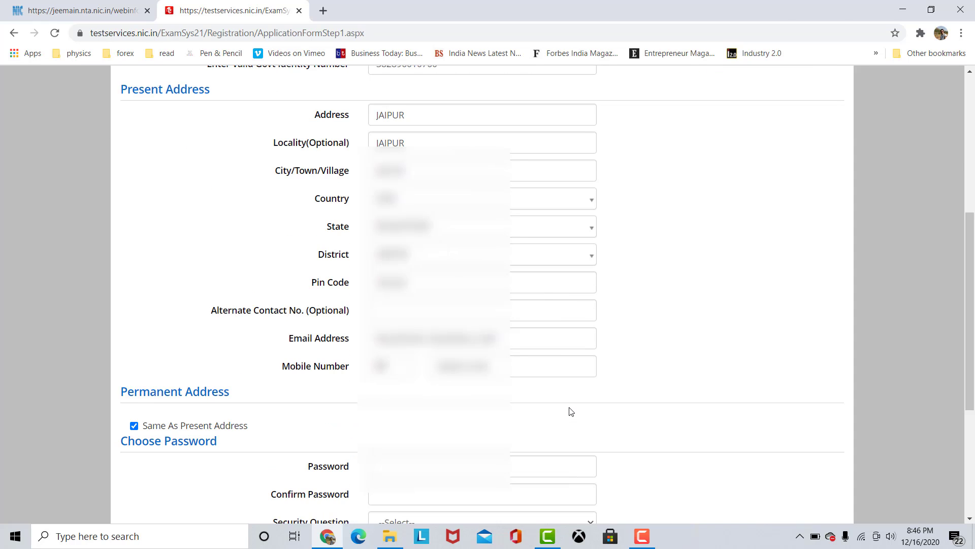
scroll(577, 407, "up", 4)
scroll(579, 408, "down", 6)
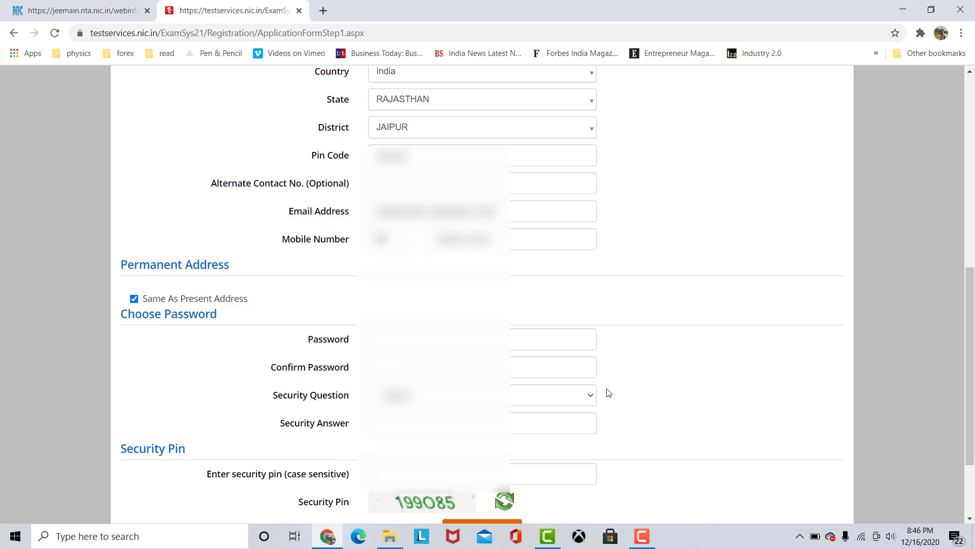
scroll(607, 393, "up", 6)
scroll(609, 393, "down", 3)
Enter and confirm the account password, choose "Which is your favourite book ?" as security question, and fill in the security answer.
scroll(608, 393, "down", 3)
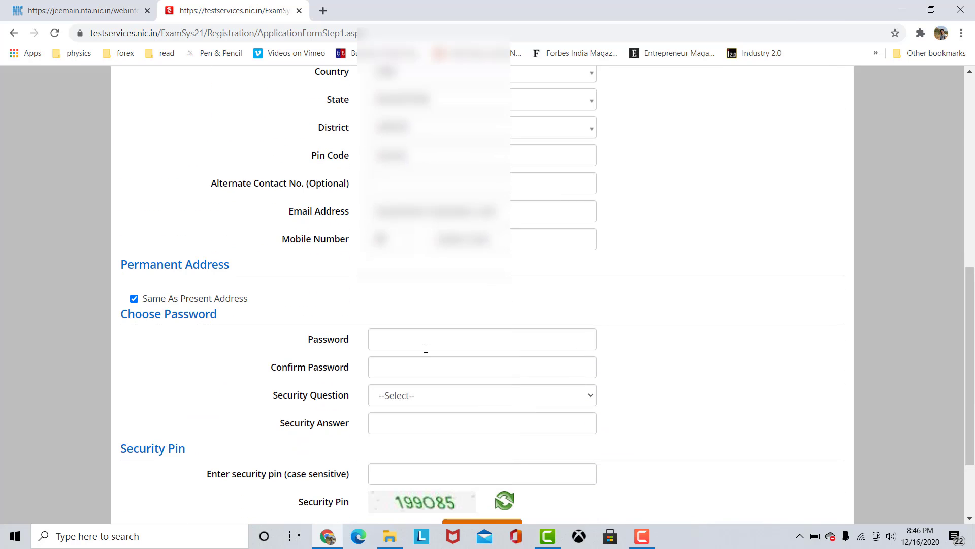
scroll(425, 349, "down", 2)
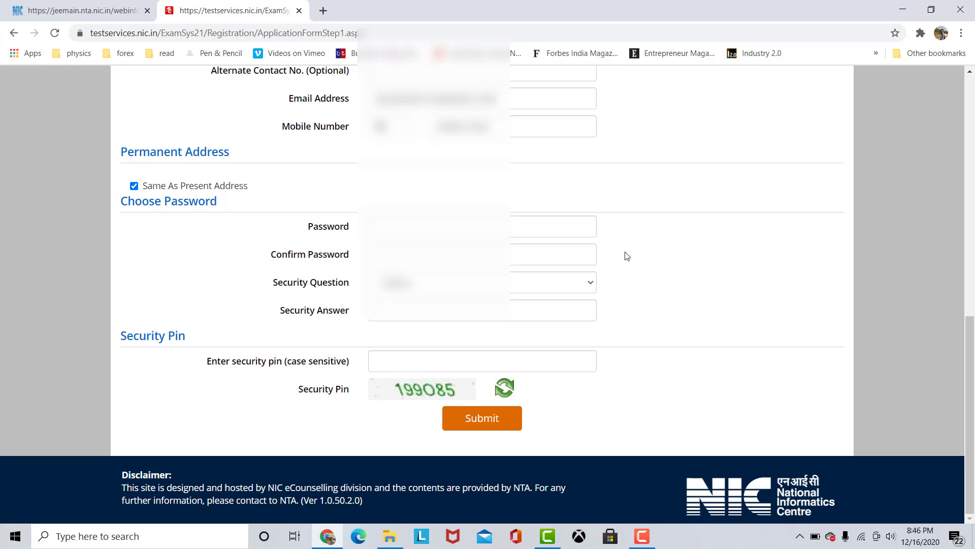
left_click(434, 283)
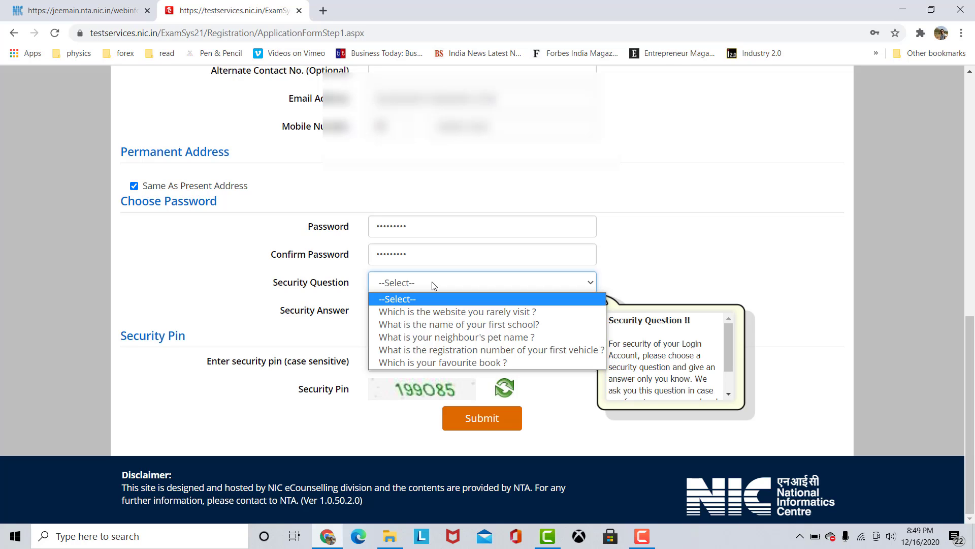
left_click(435, 362)
left_click(423, 312)
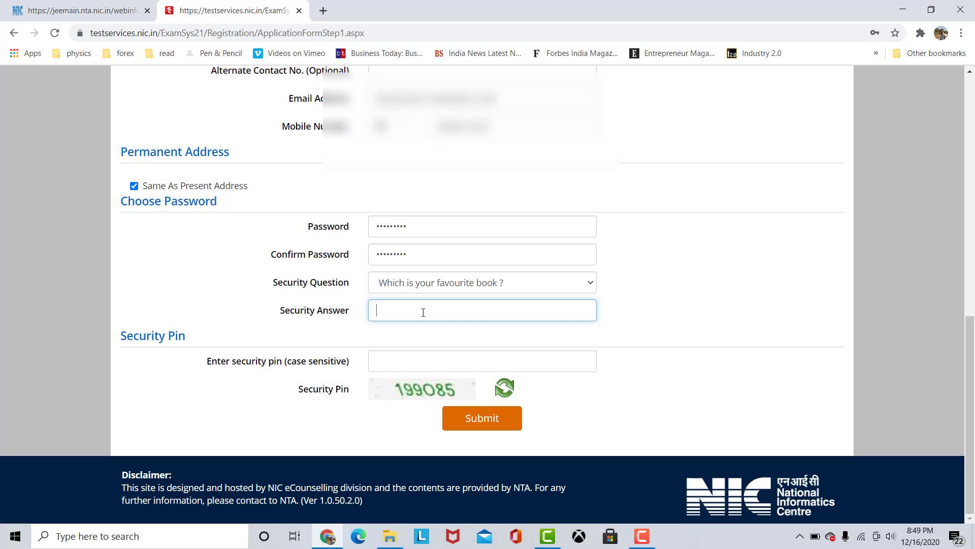
type("•••••")
Enter the displayed code as the security pin and submit the registration form for review.
left_click(447, 356)
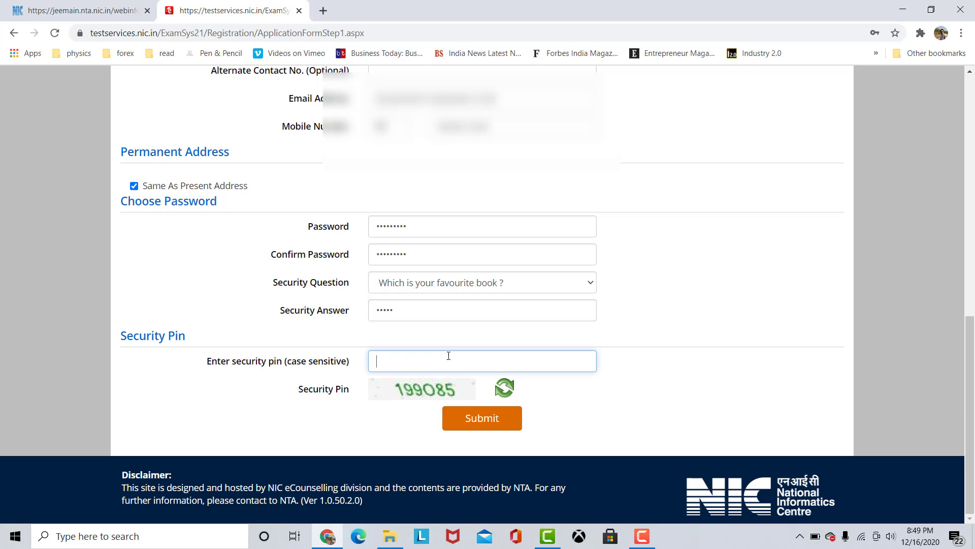
type("199O85")
left_click(506, 426)
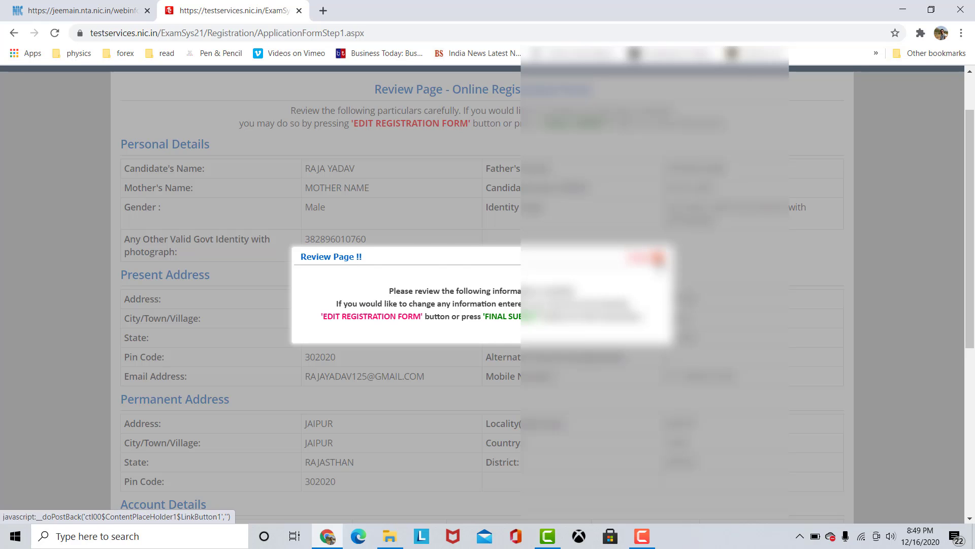
Dismiss the review notice and check the entered personal, address and account particulars down to the verification checklist.
left_click(653, 259)
scroll(519, 275, "up", 2)
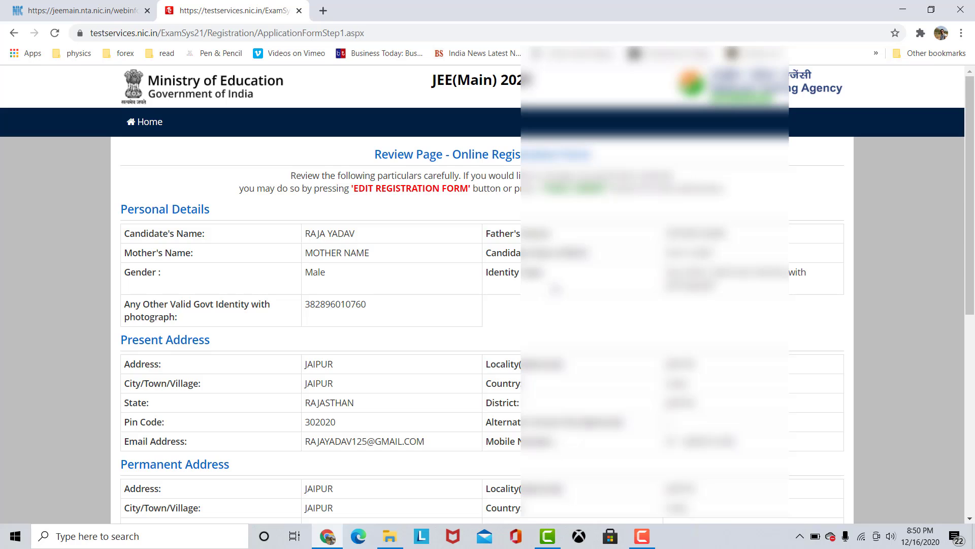
scroll(559, 300, "down", 5)
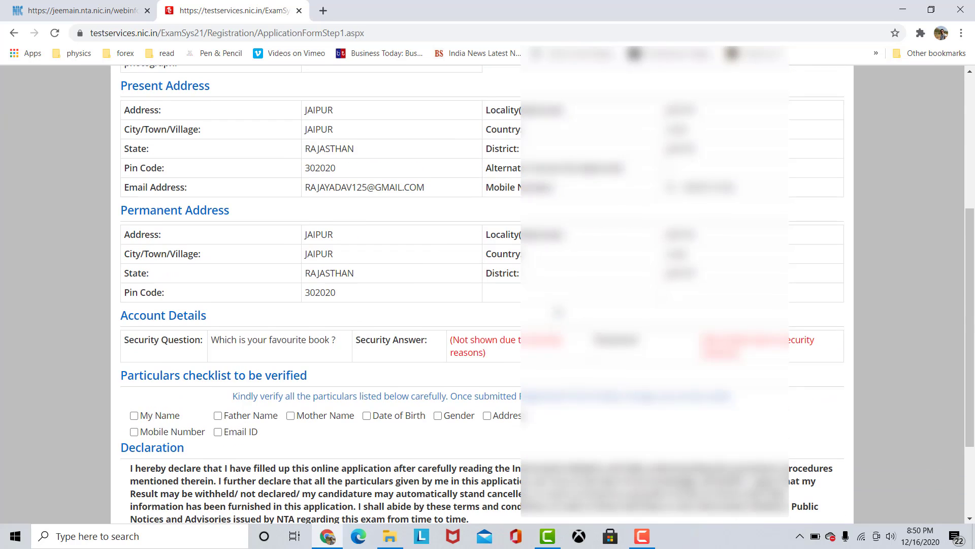
Recheck the reviewed particulars and tick My Name, Father Name, Mother Name, Date of Birth, Address, Mobile Number and Email ID in the verification checklist.
scroll(557, 319, "up", 2)
scroll(557, 300, "up", 3)
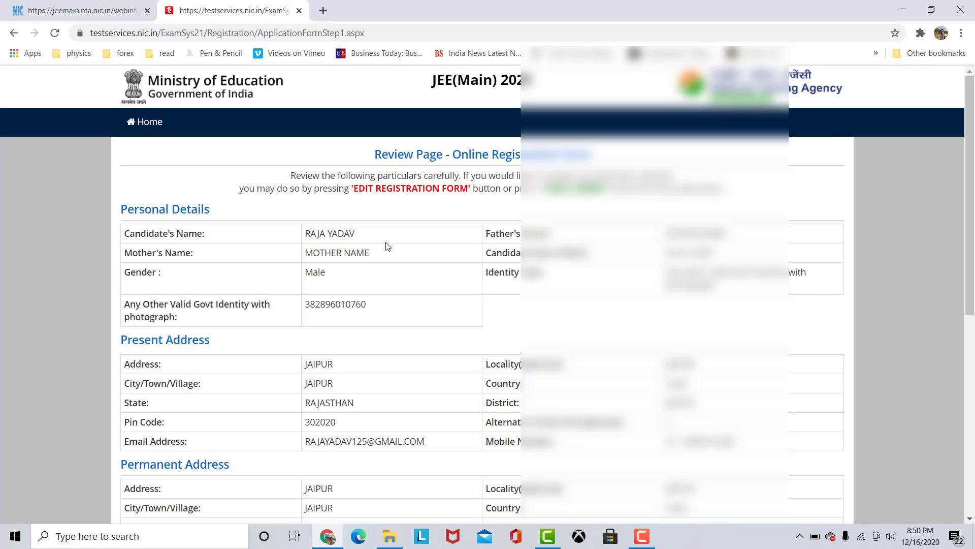
scroll(426, 243, "down", 2)
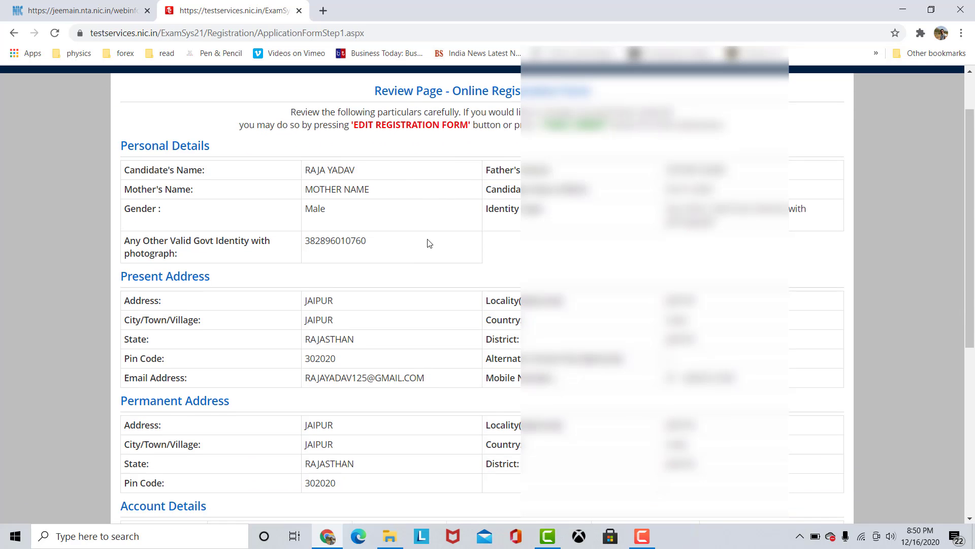
scroll(432, 246, "down", 5)
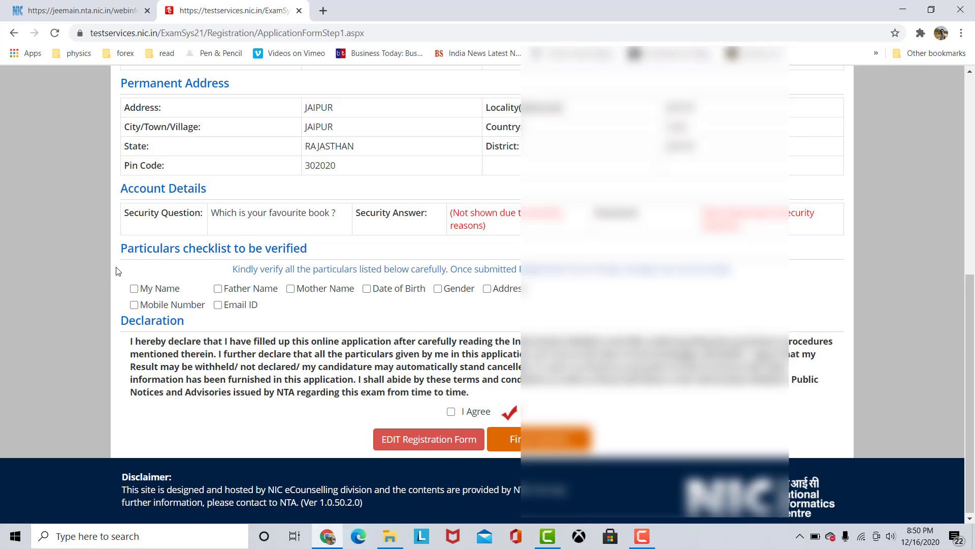
left_click(134, 288)
left_click(218, 290)
left_click(291, 289)
left_click(401, 291)
left_click(487, 289)
left_click_drag(150, 307, 154, 307)
left_click(218, 306)
left_click(153, 308)
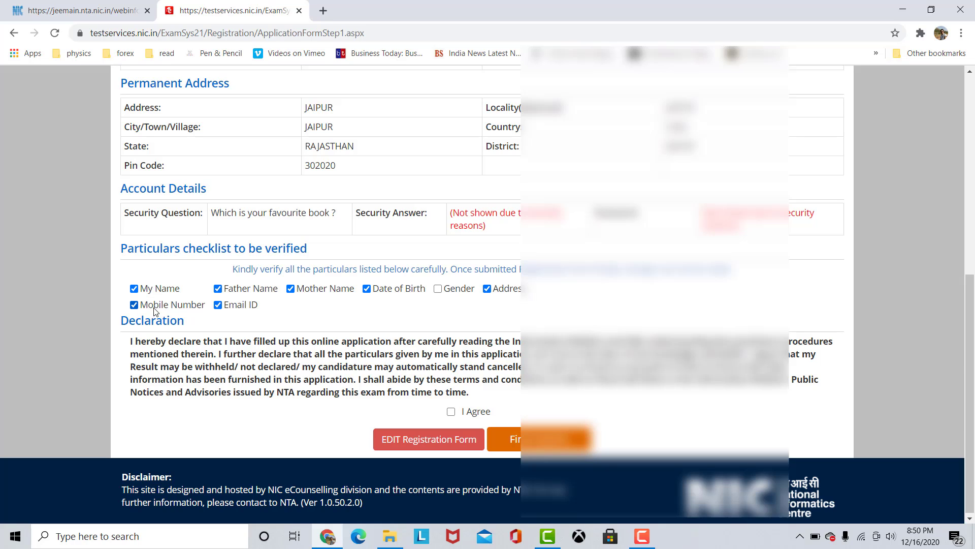
Agree to the declaration and make the final submission of the registration form.
left_click(479, 414)
left_click(472, 414)
left_click(510, 439)
left_click(470, 319)
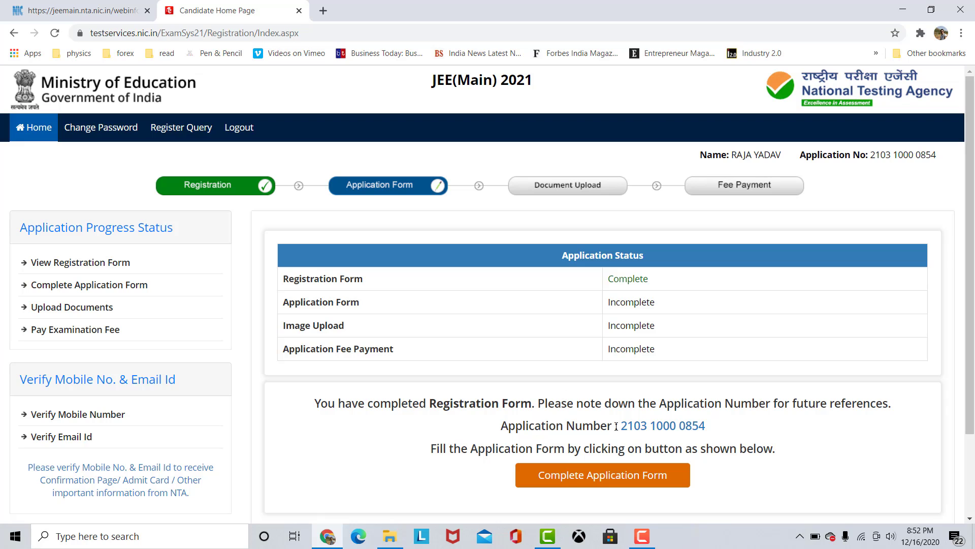
Highlight the assigned application number, open the application form and look through its sections down to the parents' income details.
left_click_drag(618, 427, 715, 431)
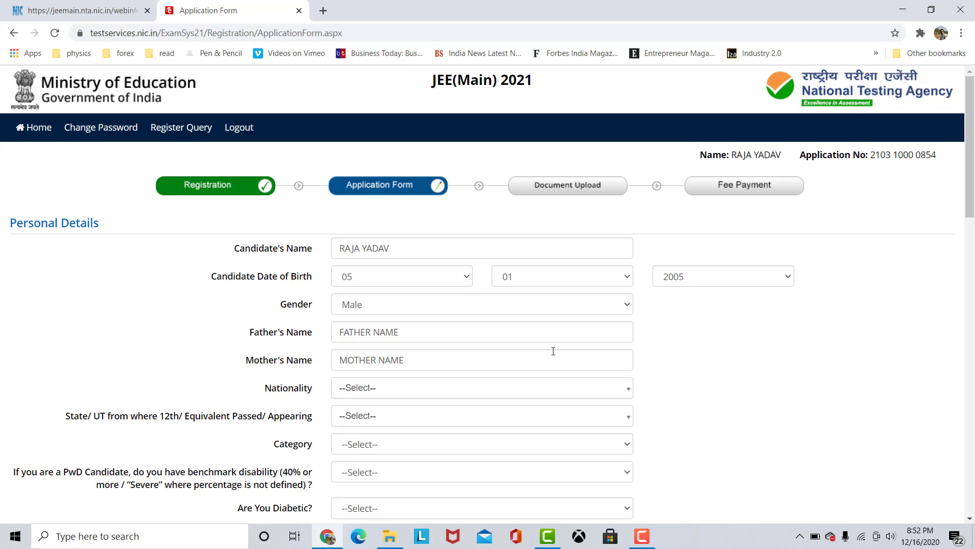
scroll(551, 360, "down", 2)
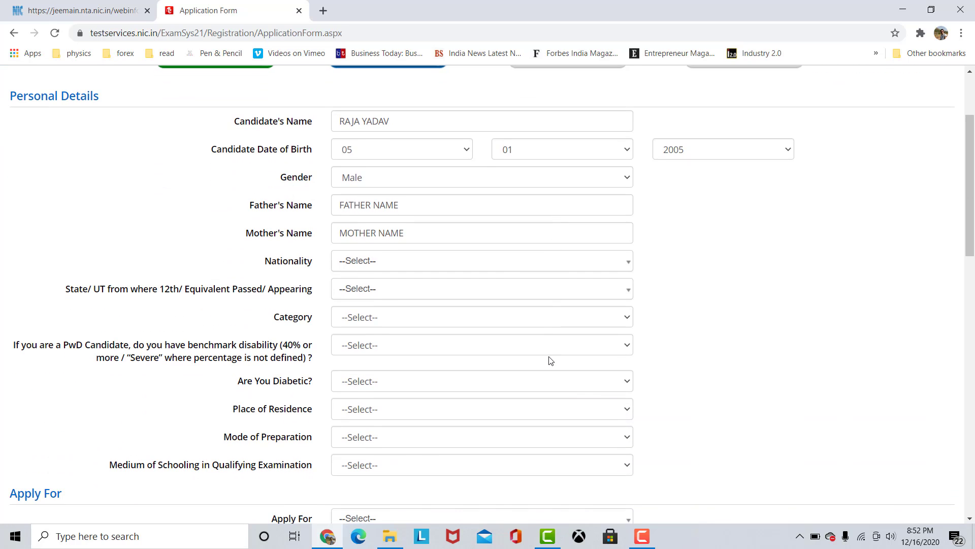
scroll(552, 359, "down", 8)
scroll(547, 364, "down", 5)
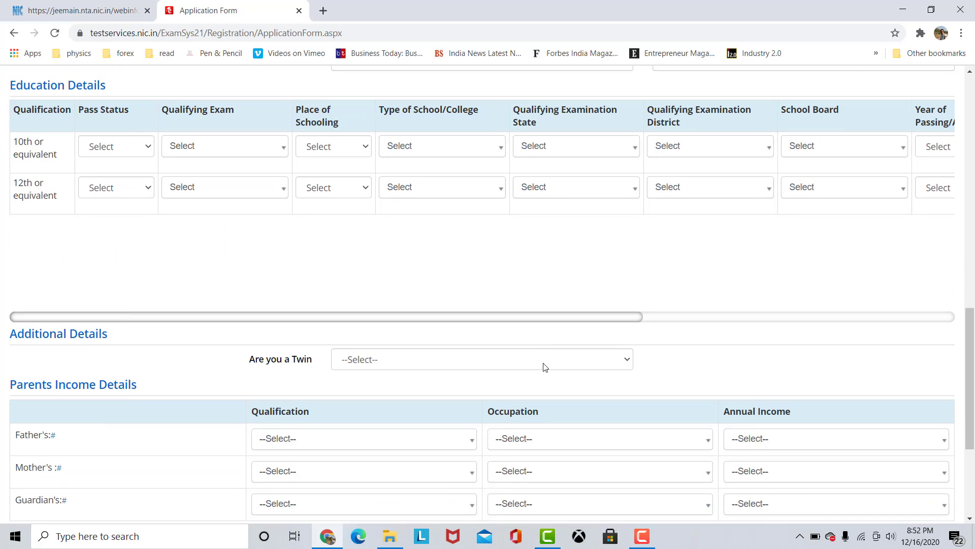
scroll(543, 375, "up", 9)
scroll(533, 344, "up", 7)
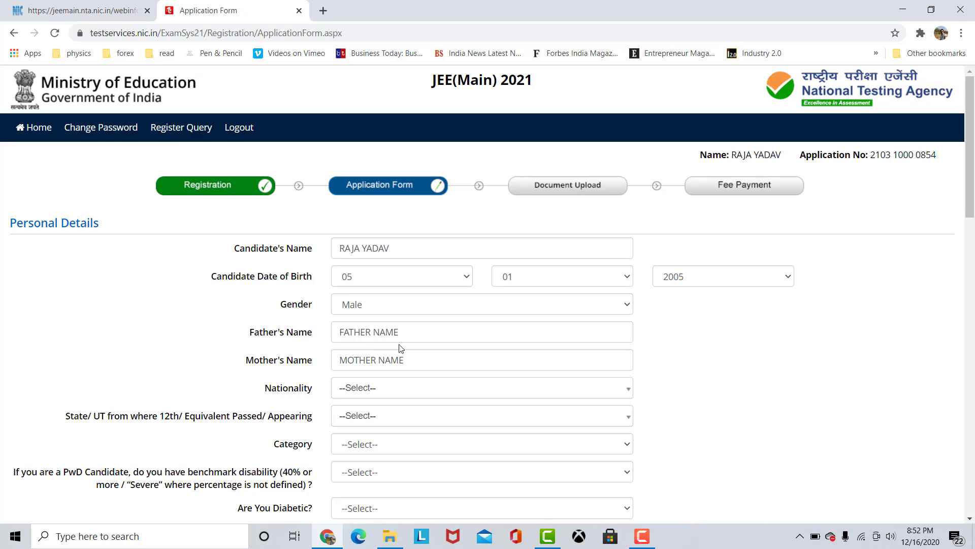
Set the nationality to Indian and the state of 12th/equivalent passed or appearing to RAJASTHAN.
left_click(380, 393)
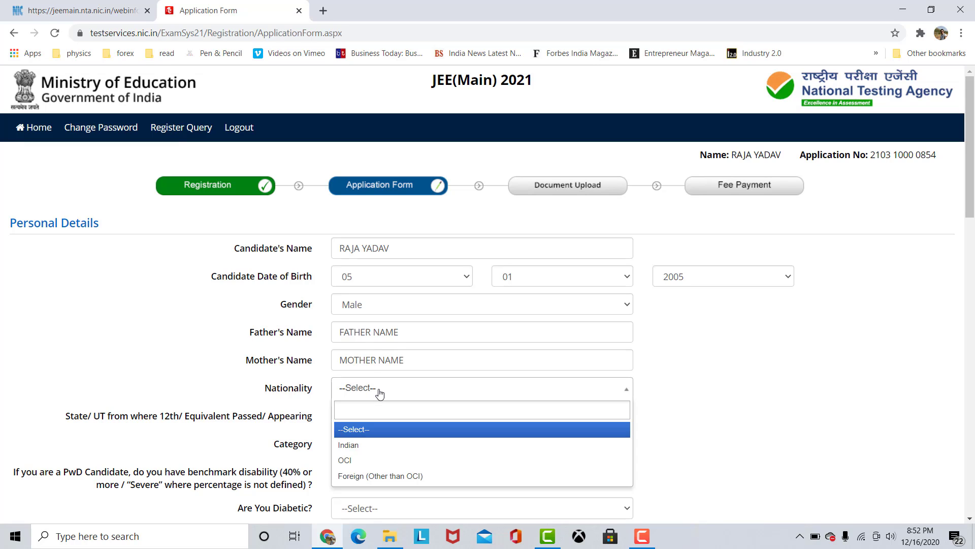
left_click(382, 445)
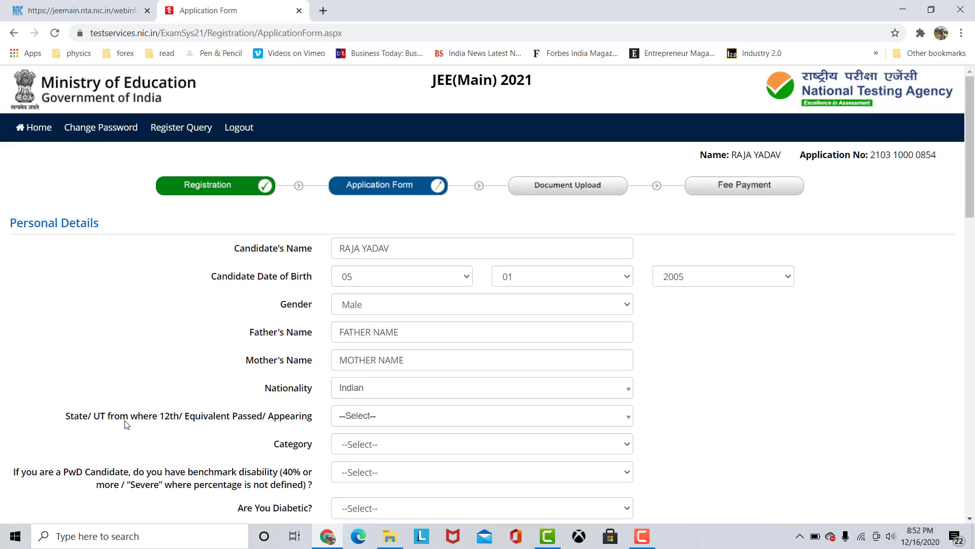
left_click(372, 418)
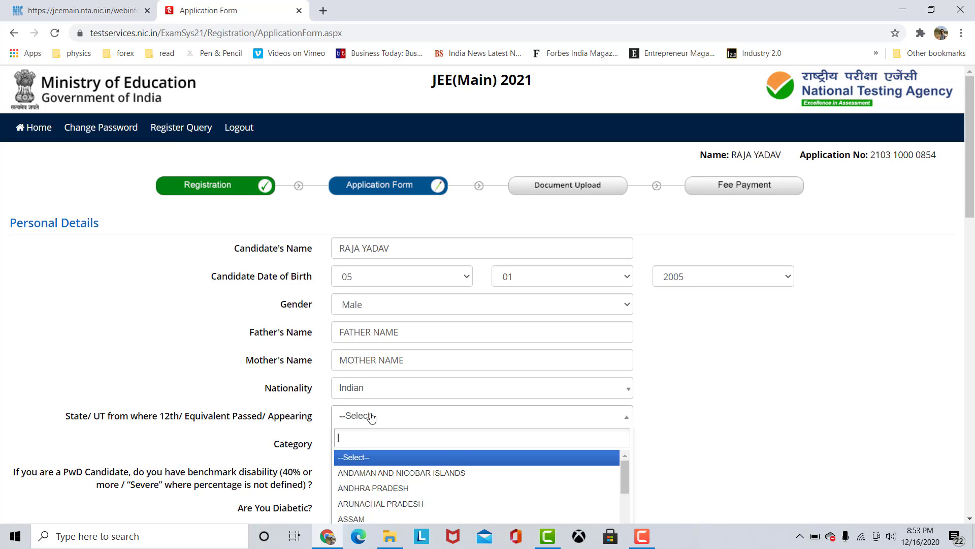
type("RAJ")
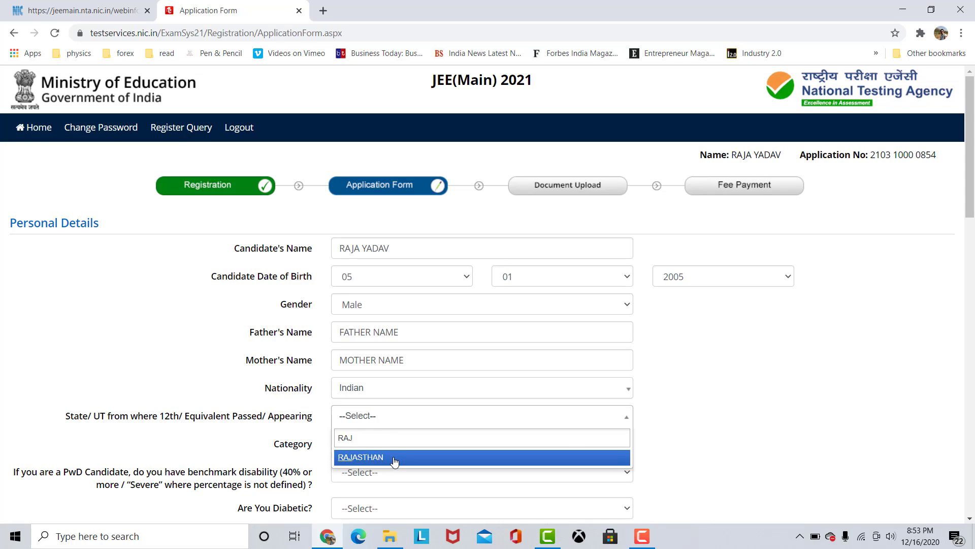
left_click(394, 459)
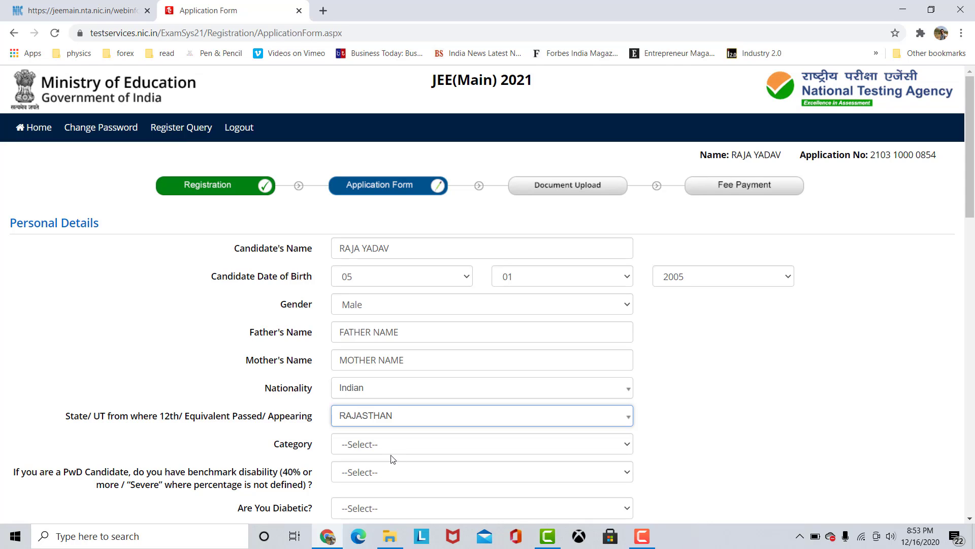
Set the candidate's category to OBC- NCL (Central List).
left_click(393, 447)
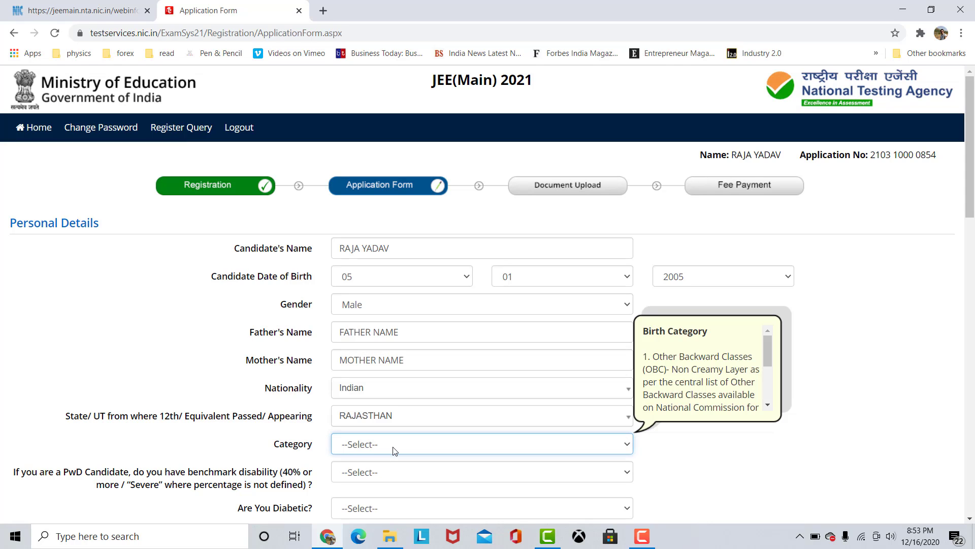
left_click(395, 446)
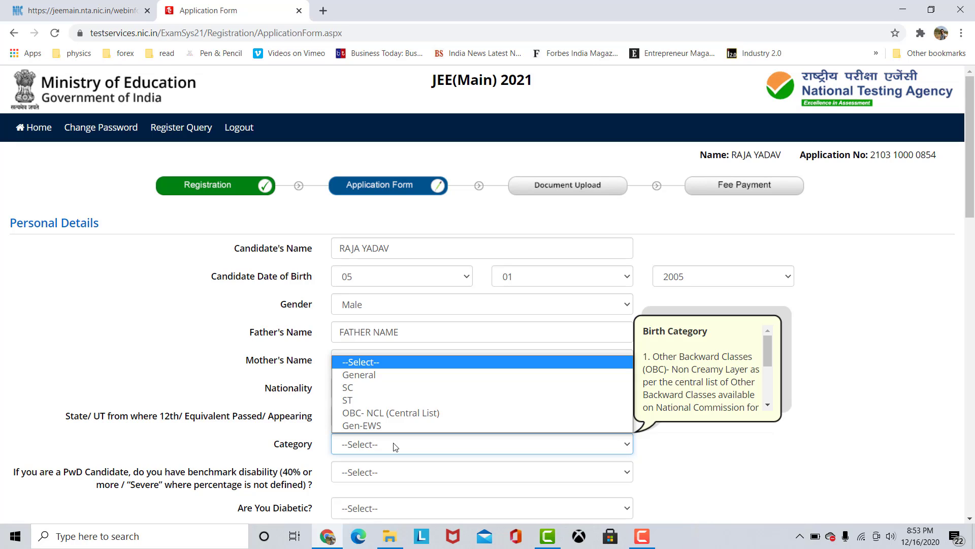
left_click(378, 414)
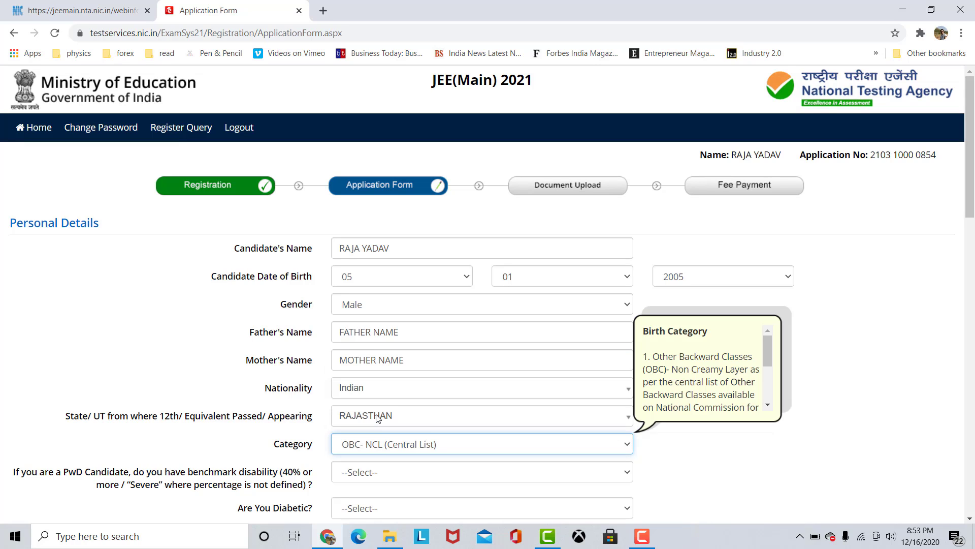
left_click(697, 464)
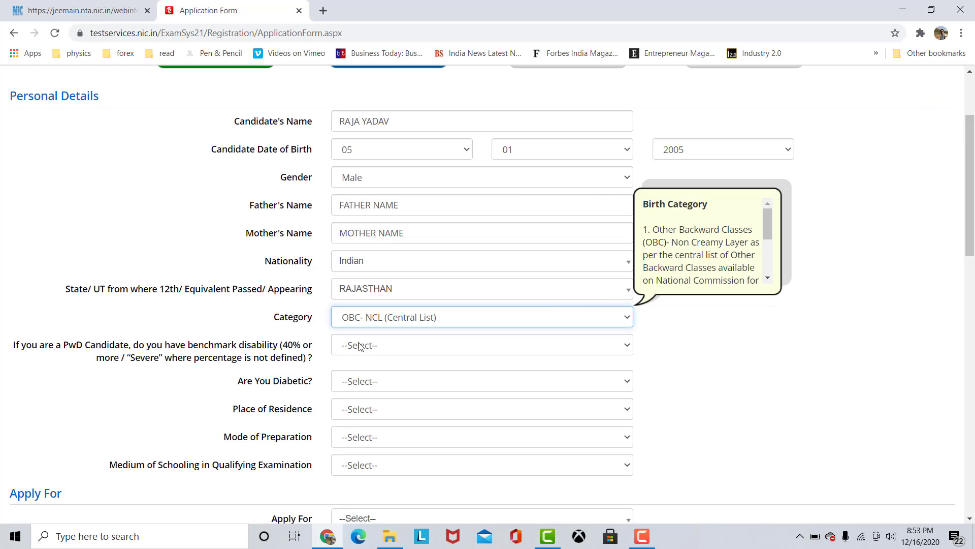
Answer No to both the PwD benchmark disability question and the diabetic question.
left_click(359, 346)
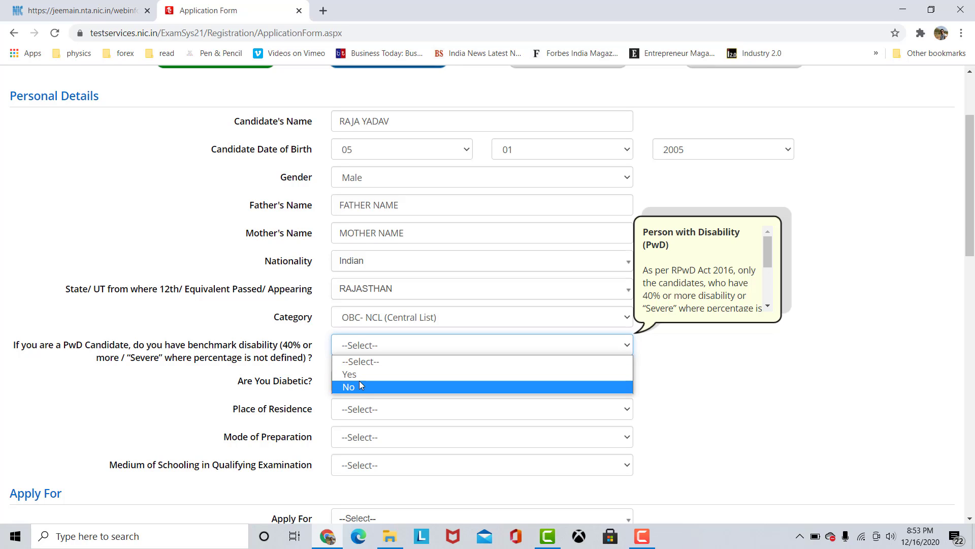
left_click(360, 386)
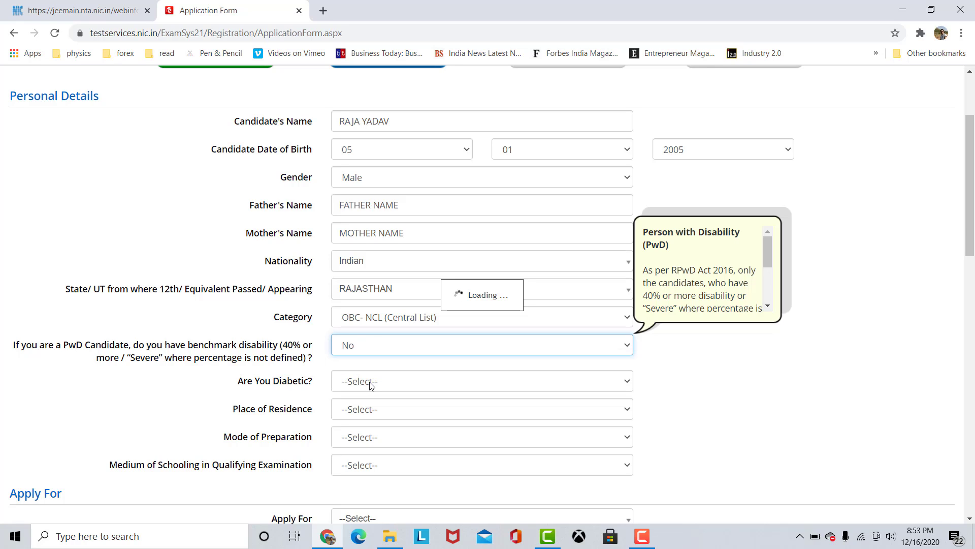
left_click(370, 385)
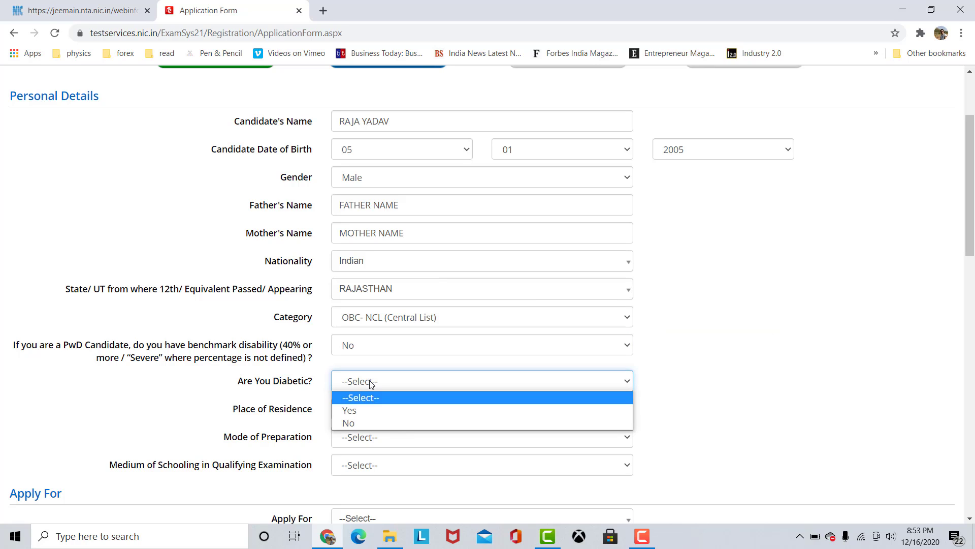
left_click(367, 423)
Set the place of residence to Urban and the mode of preparation to Self Study.
left_click(377, 409)
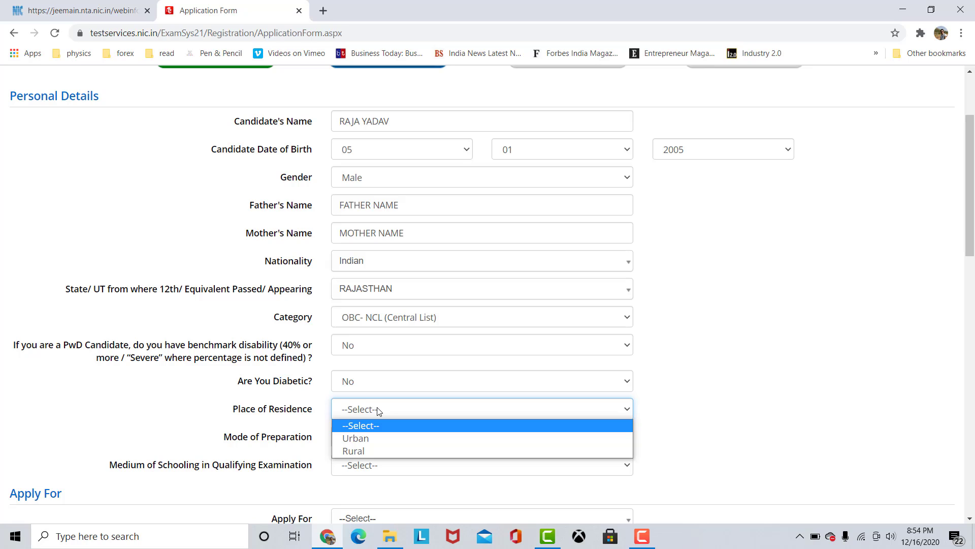
left_click(370, 437)
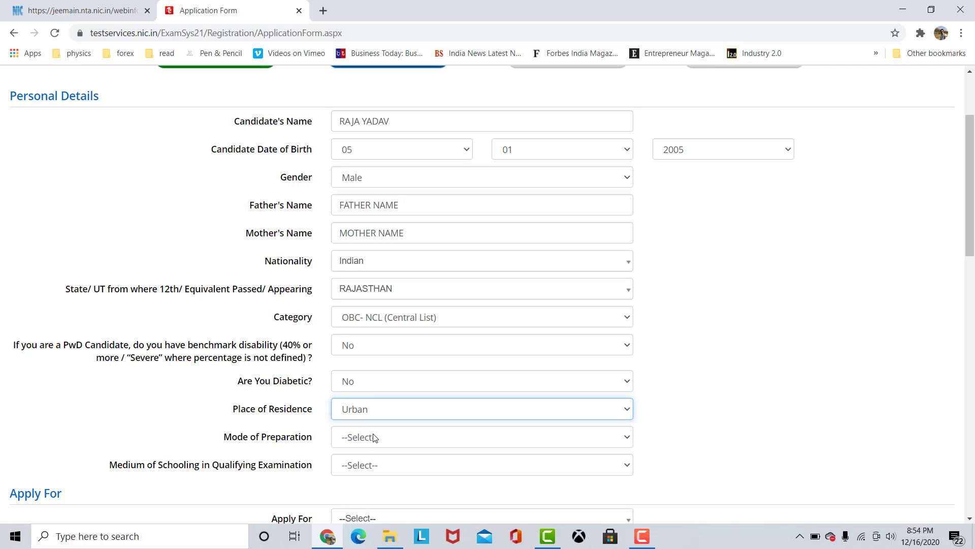
left_click(374, 438)
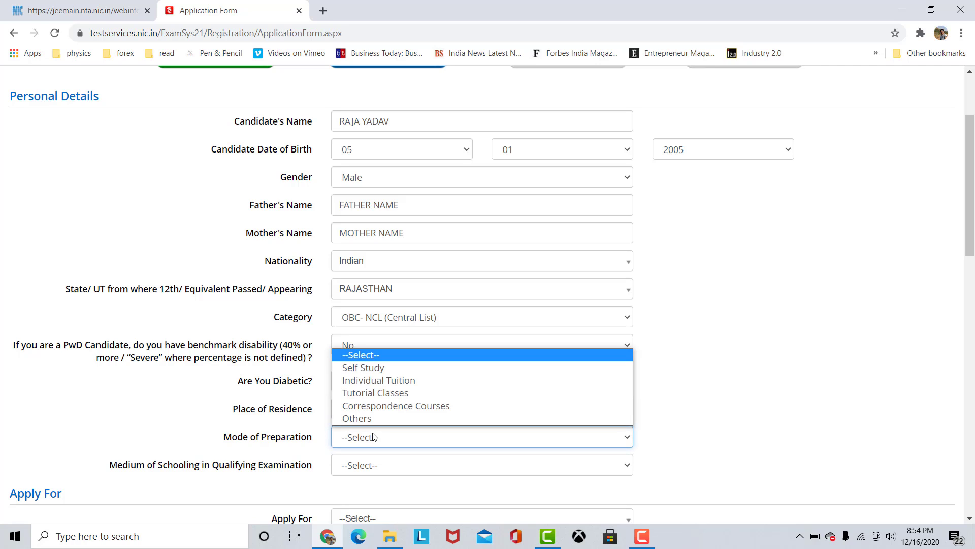
left_click(374, 377)
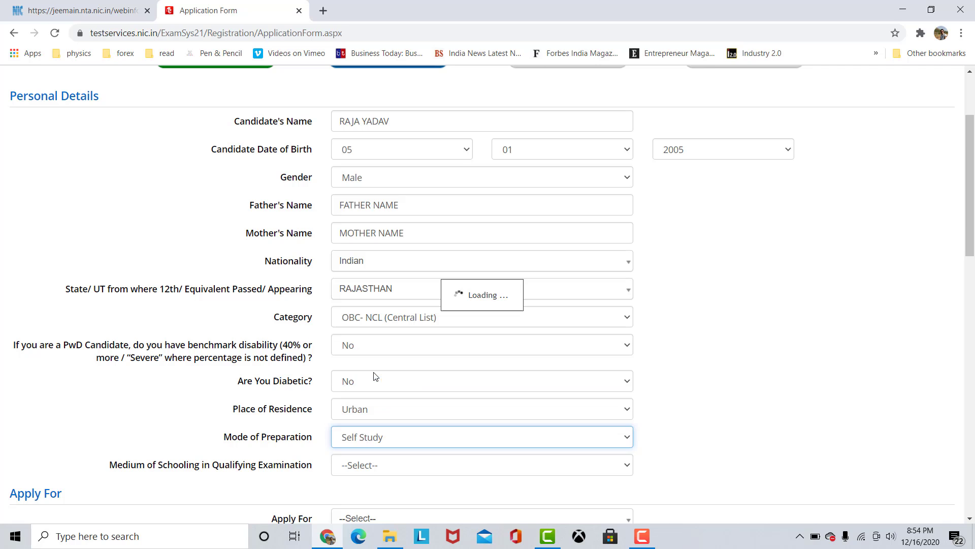
Set the medium of schooling in the qualifying examination to English.
scroll(468, 409, "down", 3)
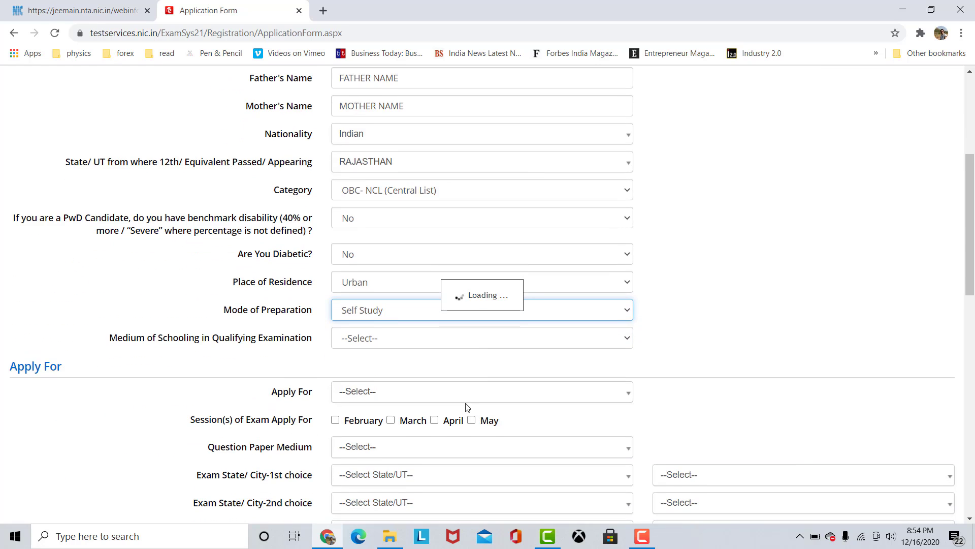
scroll(315, 409, "down", 3)
scroll(322, 418, "down", 1)
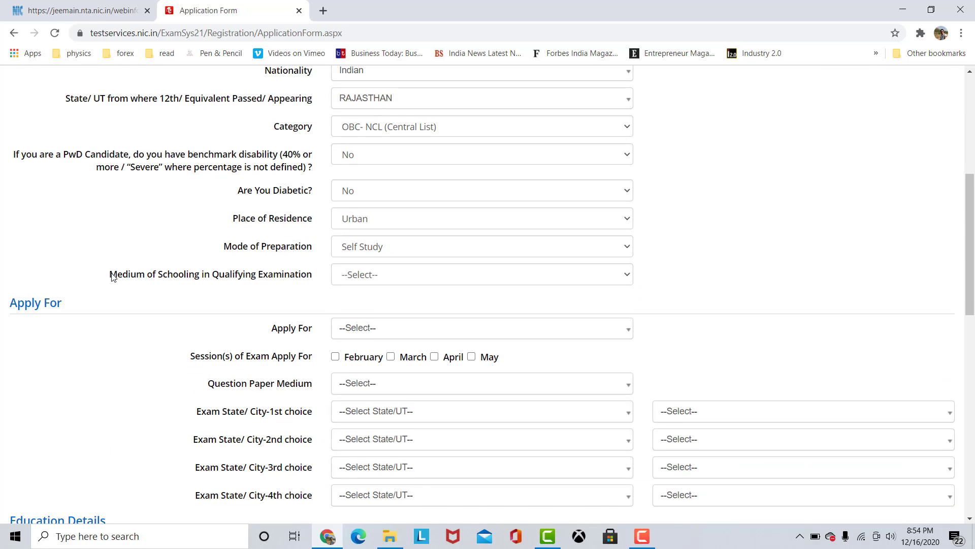
left_click(362, 281)
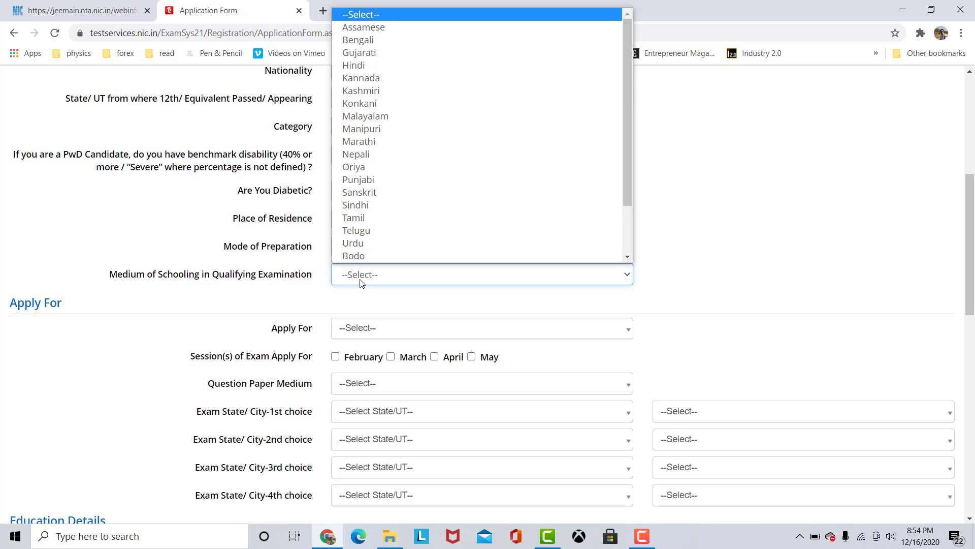
scroll(445, 186, "down", 2)
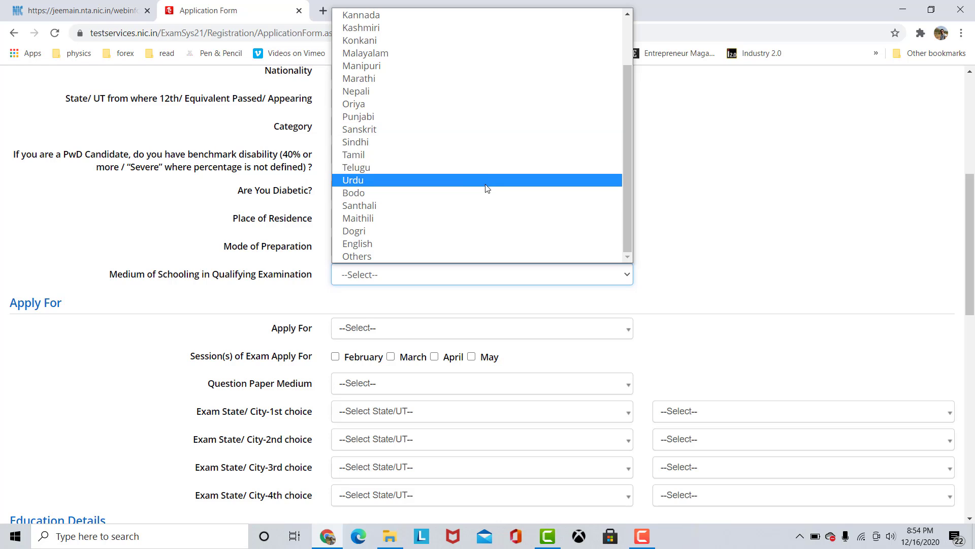
scroll(467, 162, "up", 2)
scroll(464, 151, "down", 2)
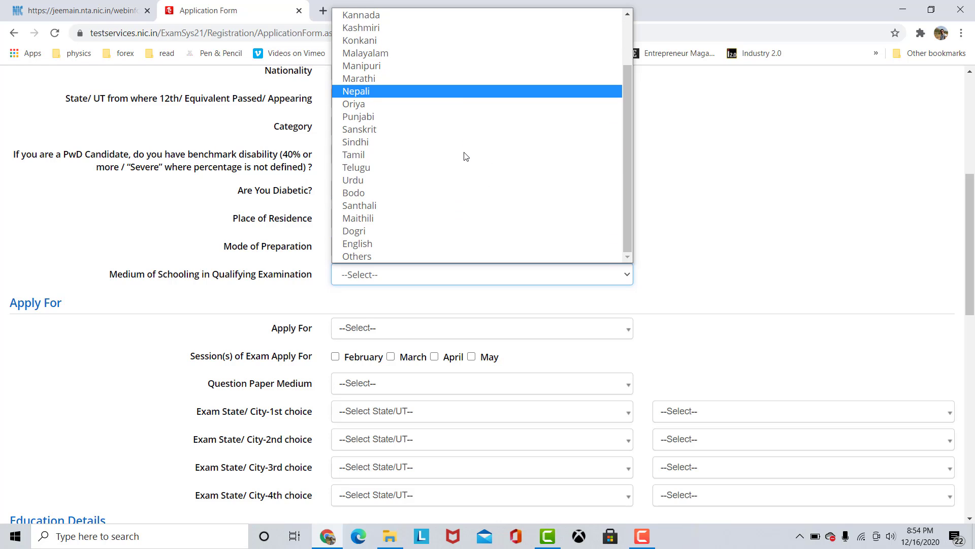
scroll(465, 151, "up", 2)
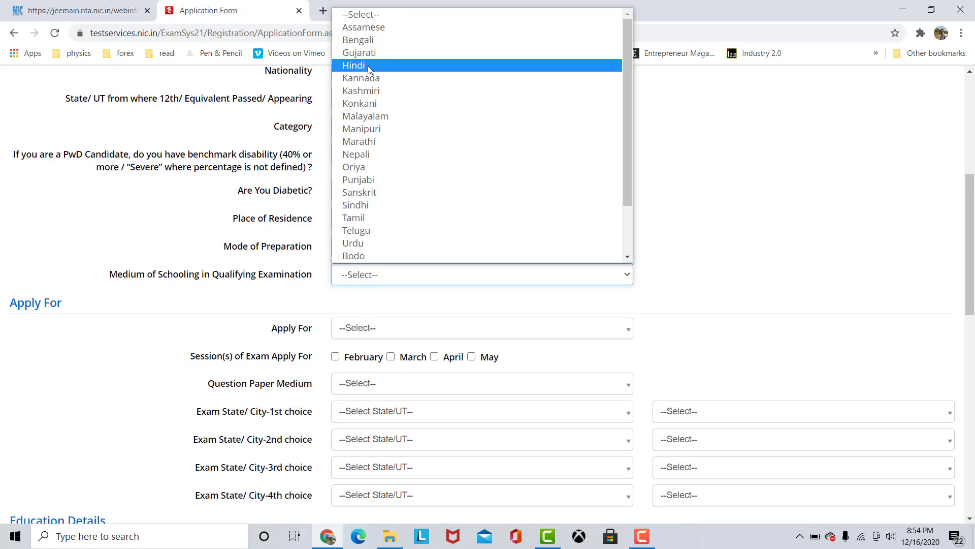
scroll(379, 86, "down", 2)
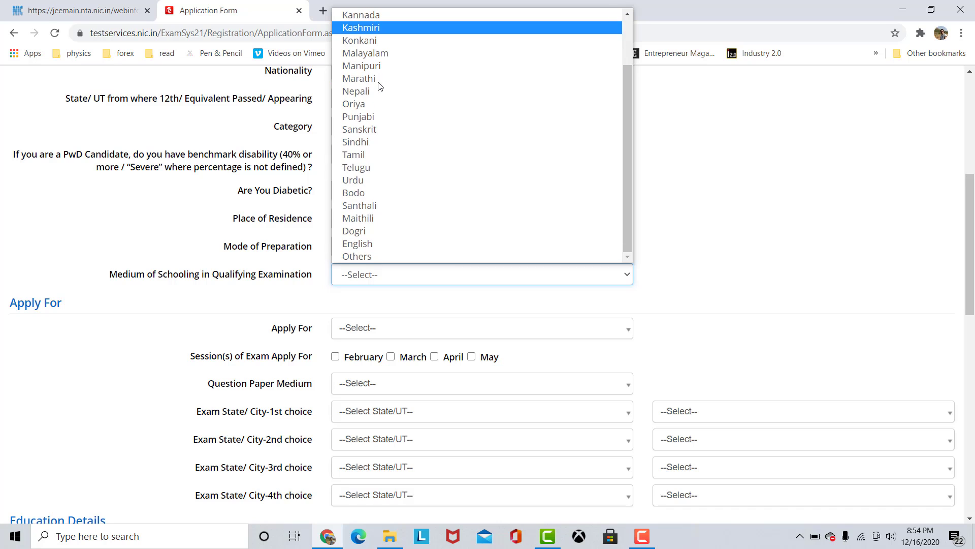
left_click(380, 243)
Apply for B.E./B.Tech. Only and choose the February, March, April and May exam sessions.
left_click(388, 333)
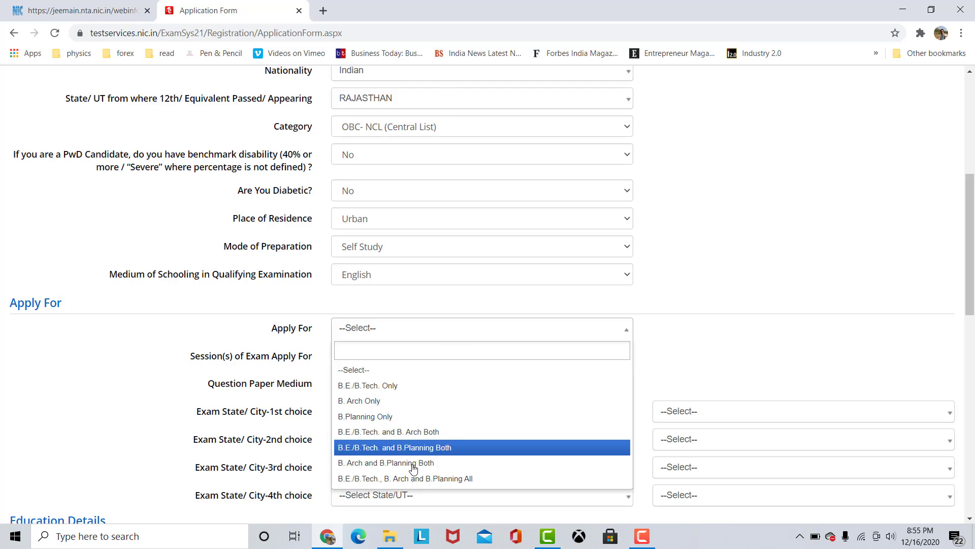
left_click(367, 385)
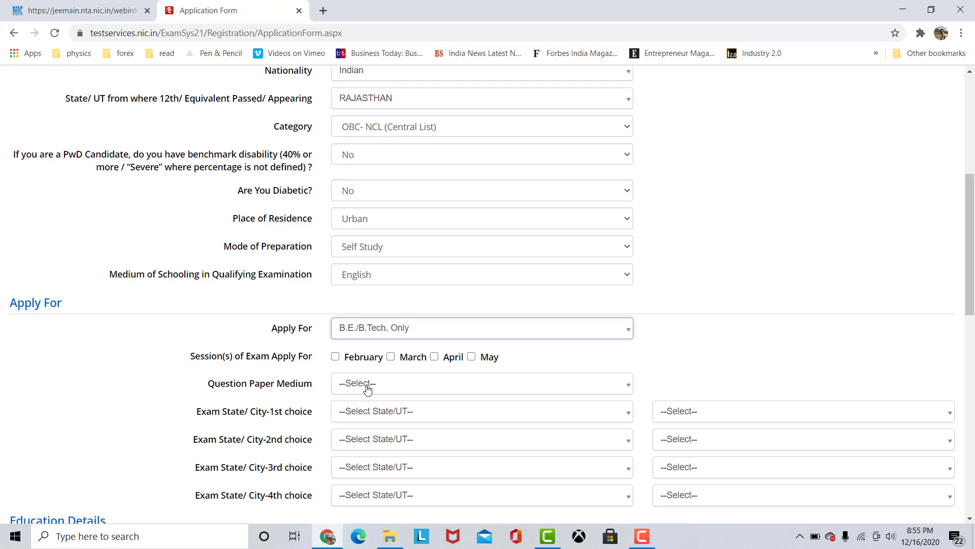
left_click(356, 358)
left_click(419, 362)
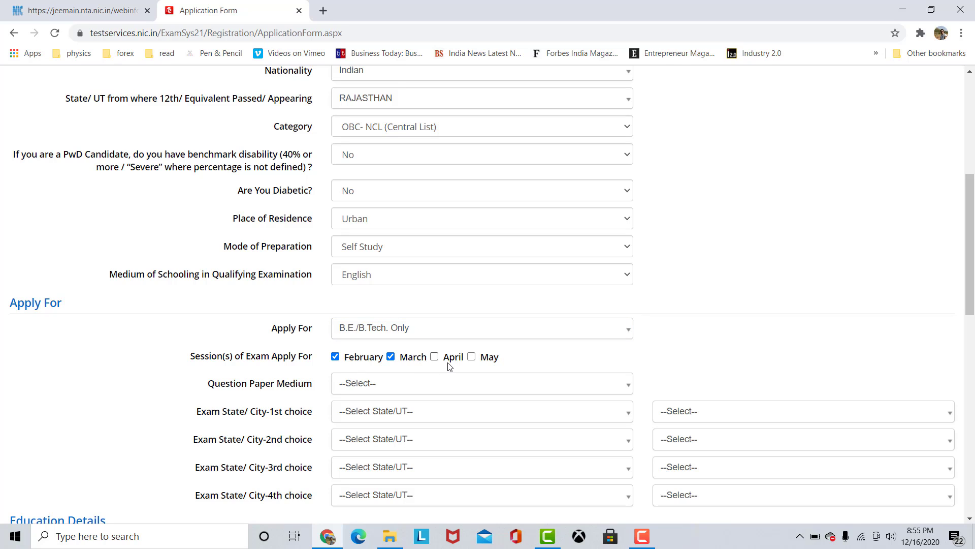
left_click(436, 358)
left_click(472, 358)
Set the question paper medium to English.
scroll(437, 394, "down", 2)
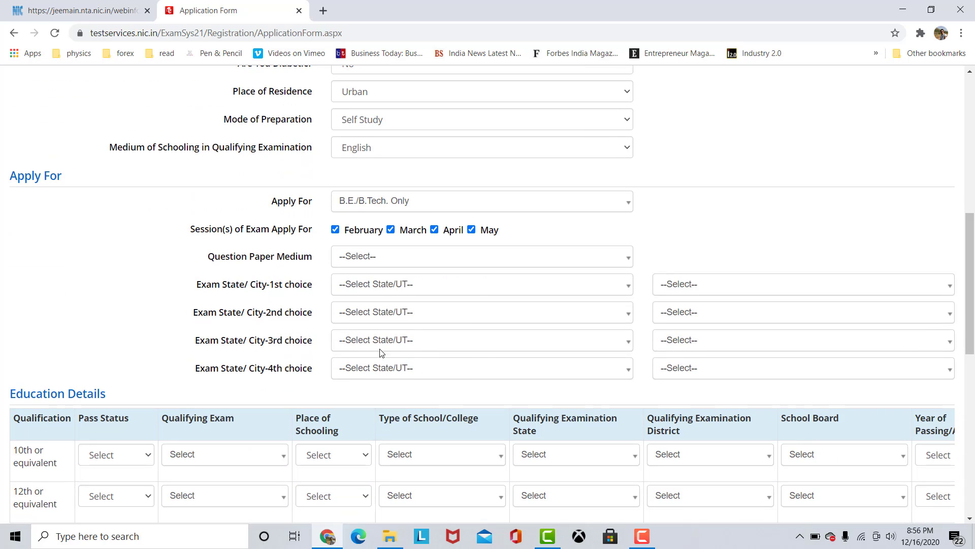
left_click(410, 260)
scroll(425, 335, "down", 2)
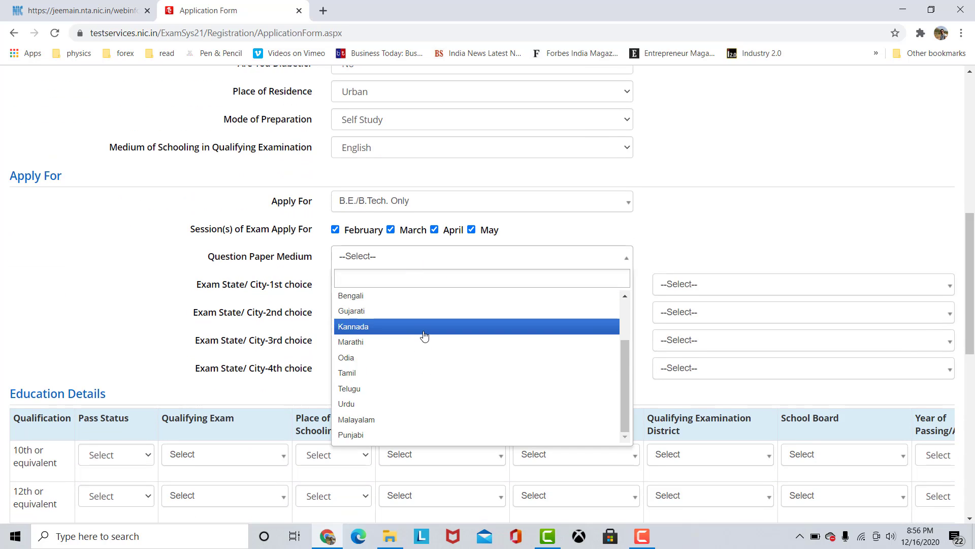
scroll(423, 334, "up", 2)
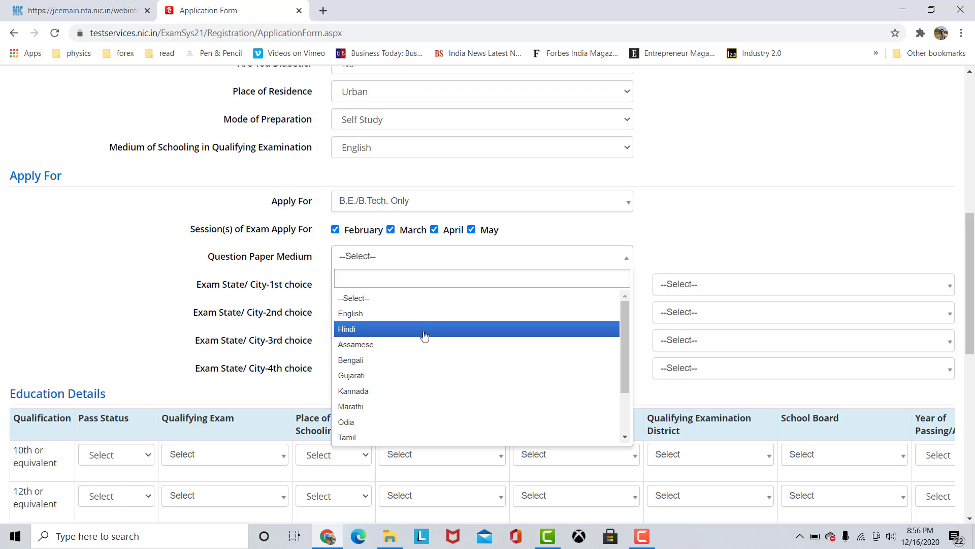
left_click(405, 313)
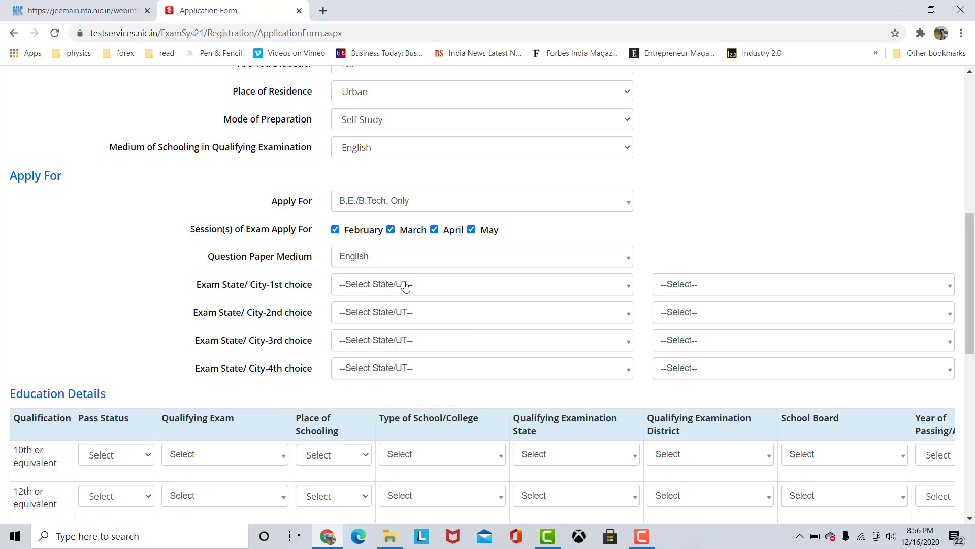
Set all four exam state choices to RAJASTHAN, with AJMER, ALWAR, BHILWARA and BIKANER as the first to fourth city choices.
left_click(405, 286)
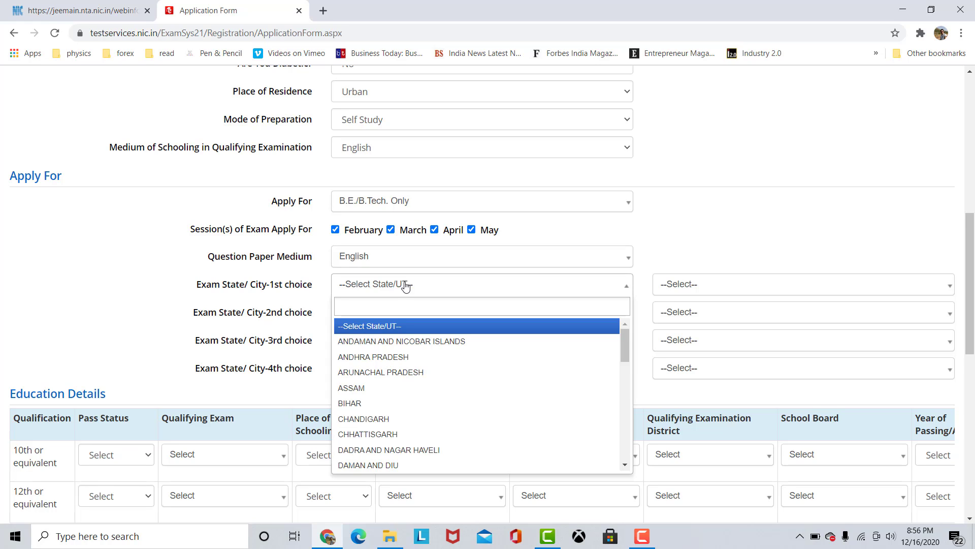
type("JAI")
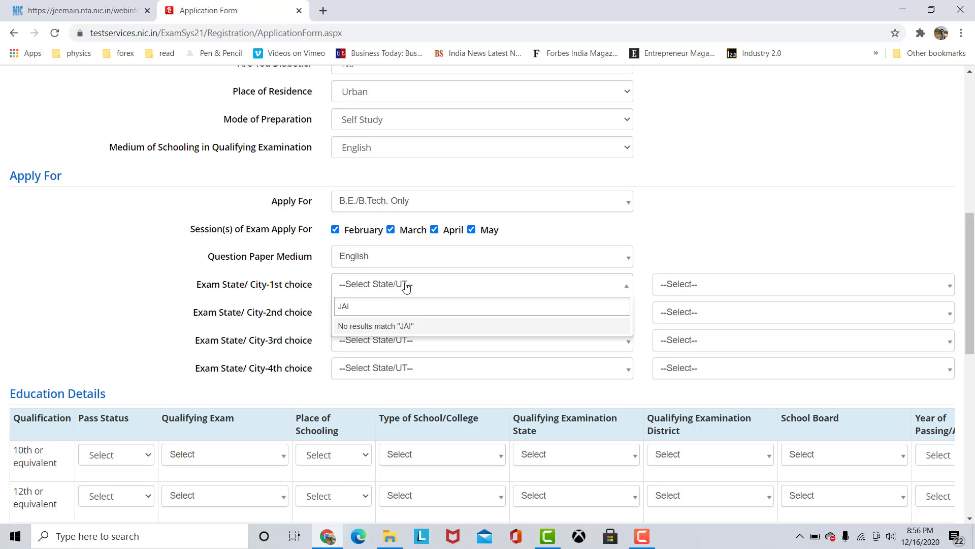
key("BackSpace")
type("S")
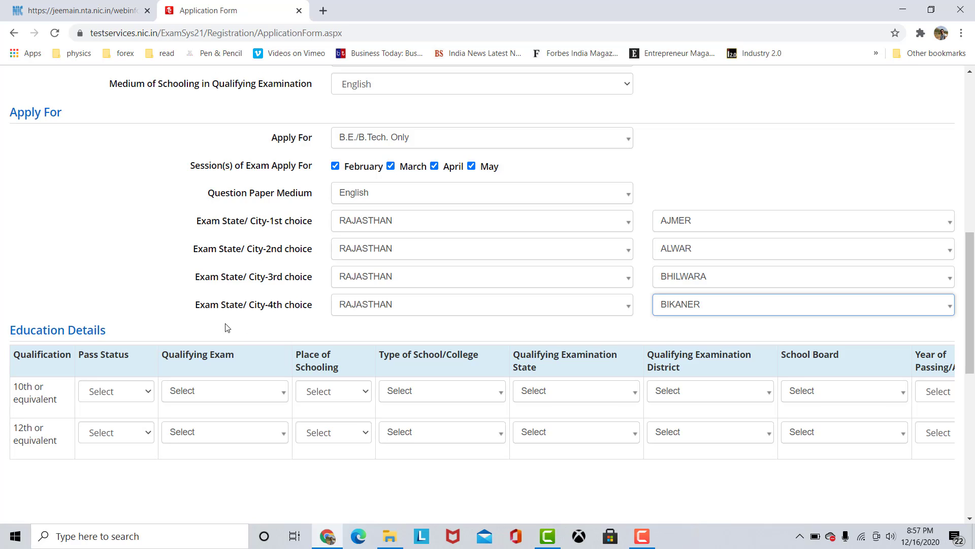
In the 10th row of the education details, set the pass status to Passed and the qualifying exam to 10th or Equivalent.
scroll(152, 315, "down", 2)
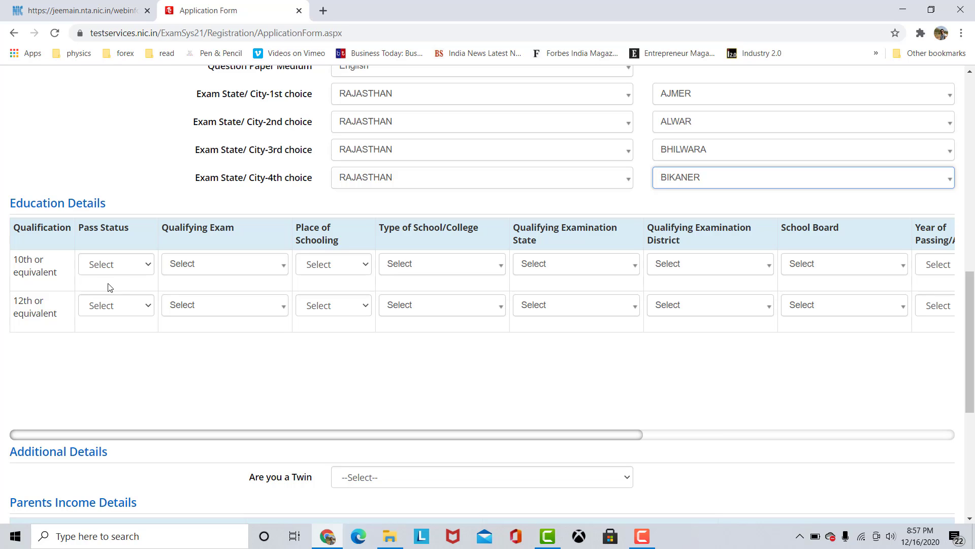
left_click(137, 267)
left_click(208, 358)
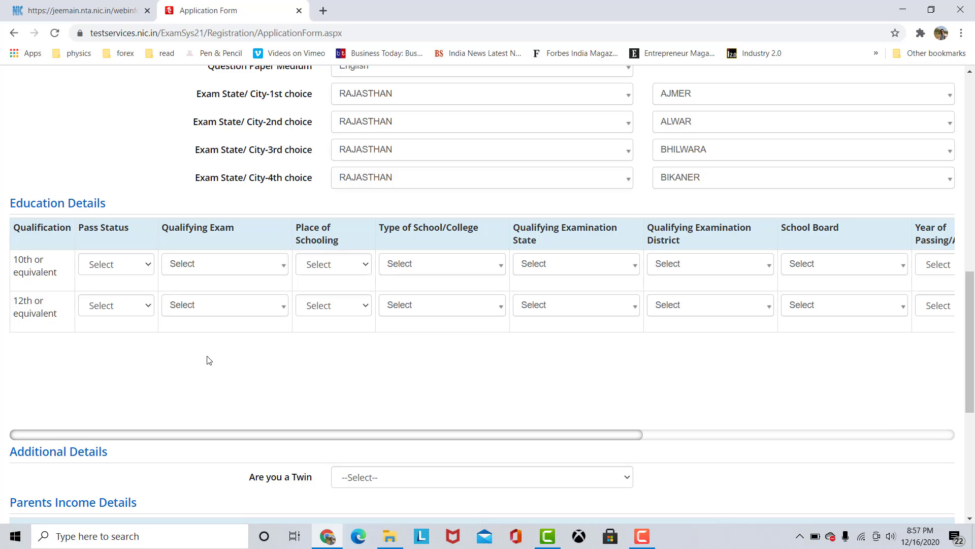
left_click(141, 274)
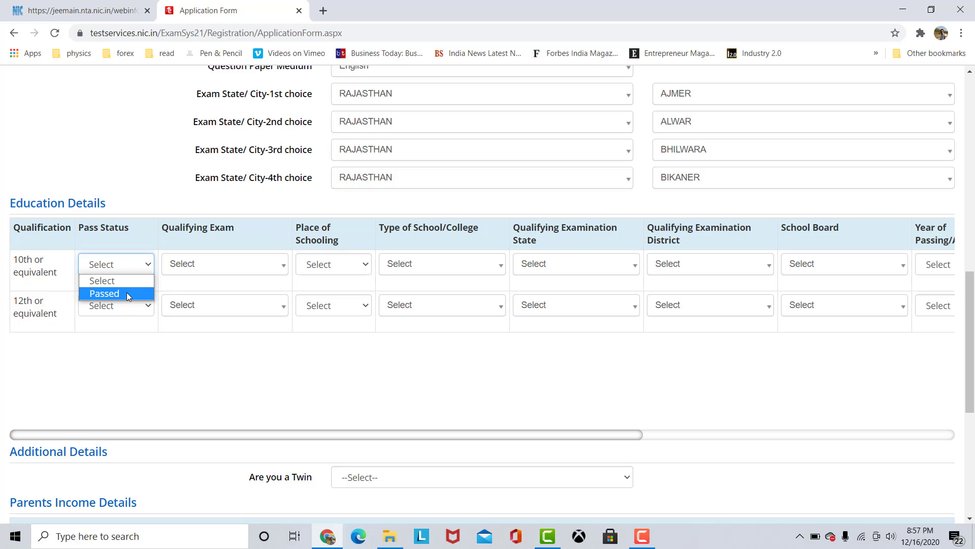
left_click(126, 292)
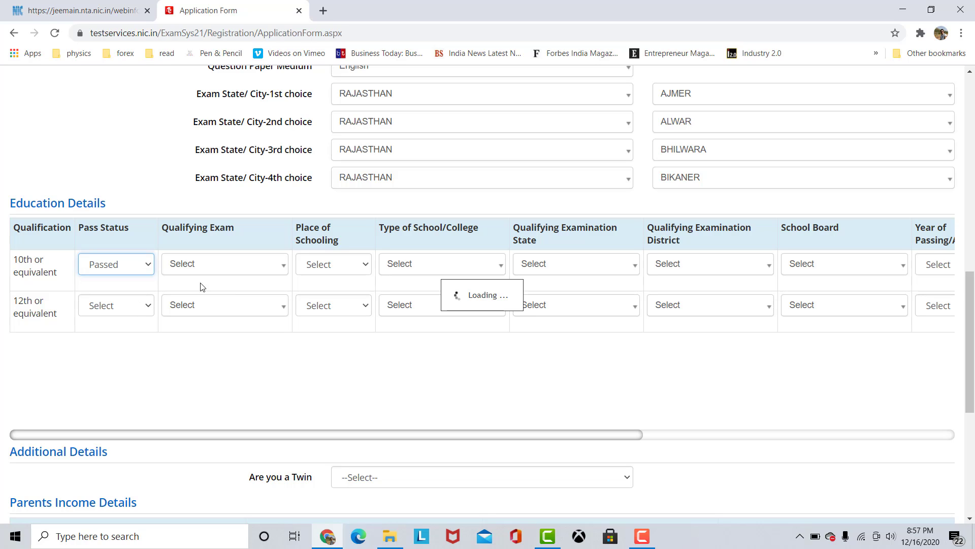
left_click(227, 267)
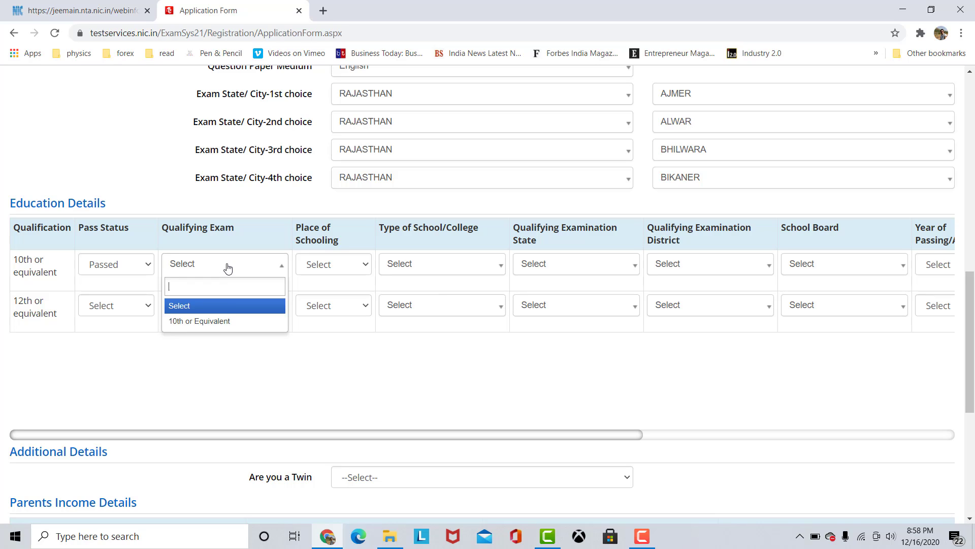
left_click(222, 325)
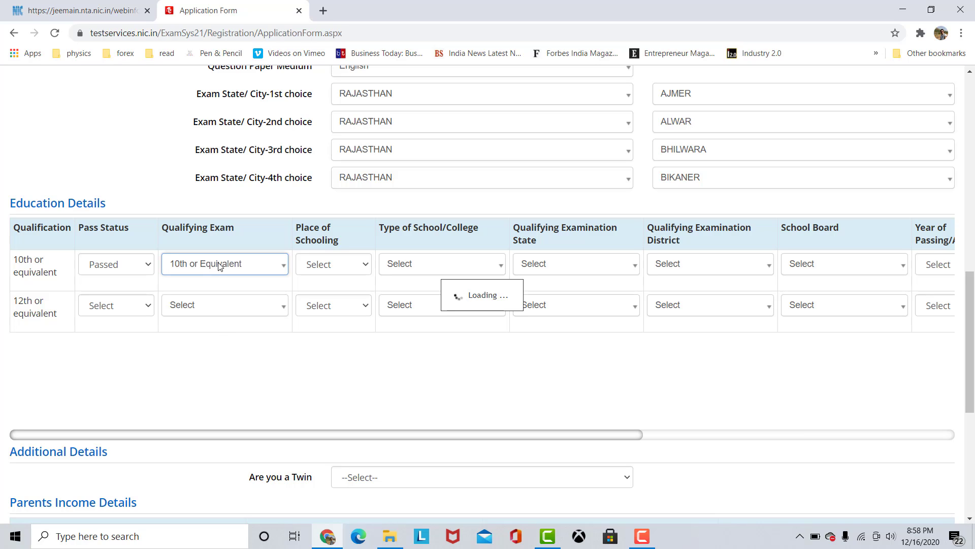
Set the 10th row's place of schooling to Urban and its type of school to Private.
left_click(343, 267)
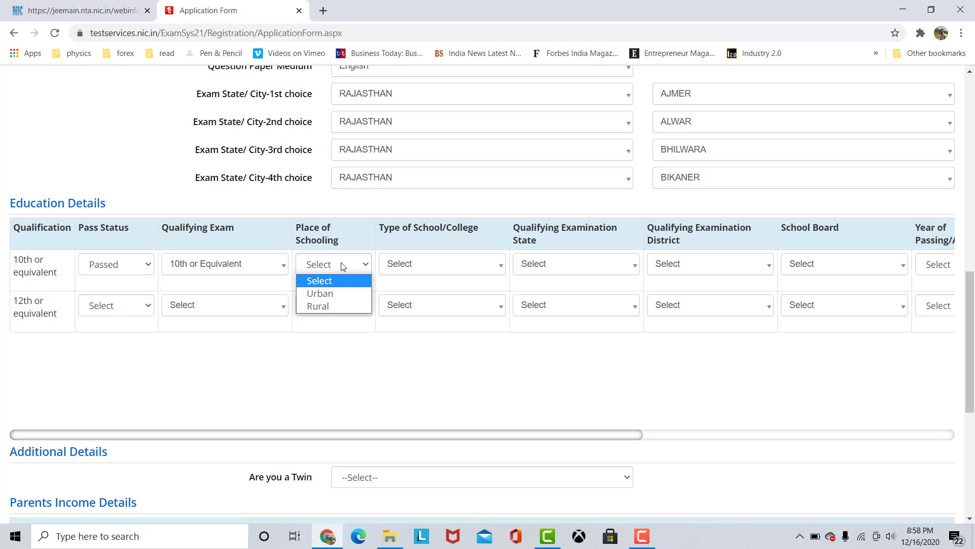
left_click(336, 292)
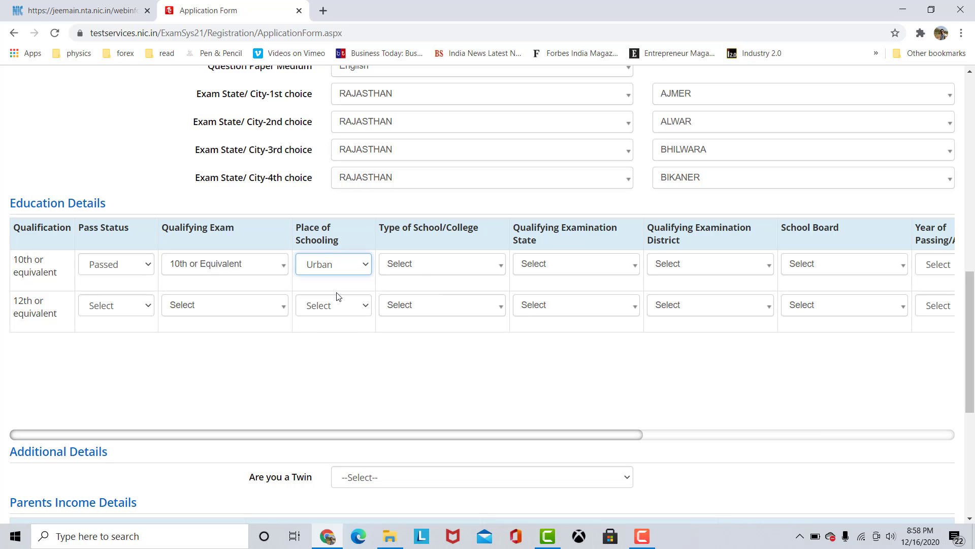
left_click(418, 270)
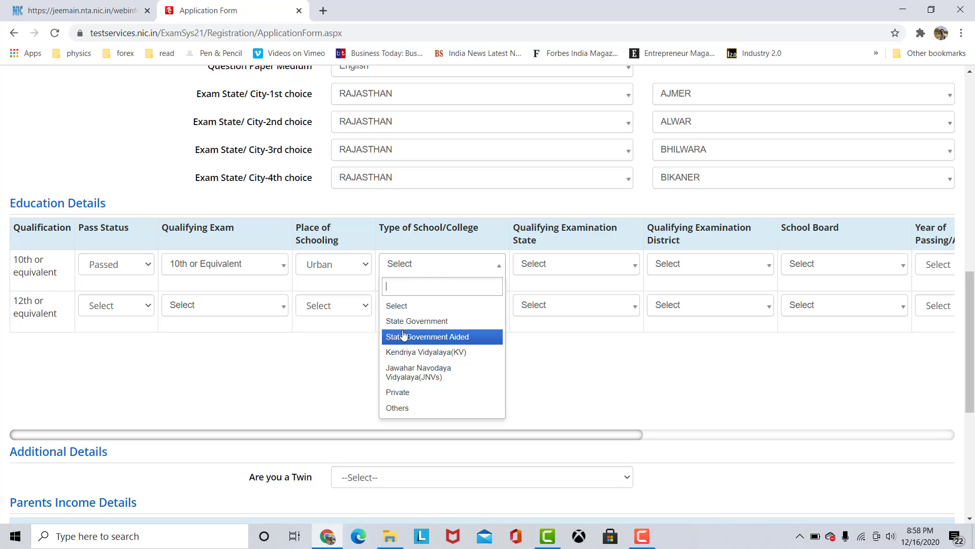
left_click(415, 395)
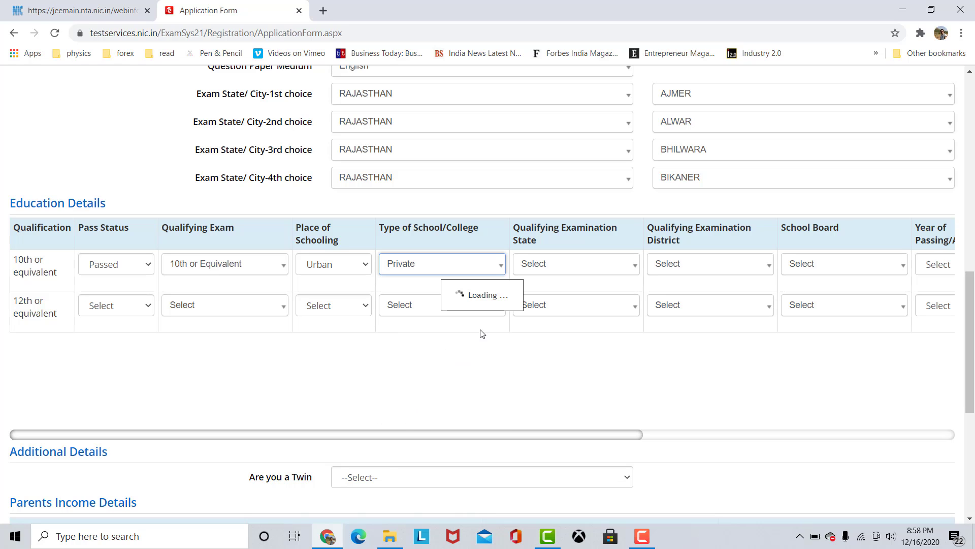
Set the 10th row's qualifying examination state to RAJASTHAN and its district to JAIPUR.
left_click(565, 264)
scroll(566, 351, "down", 8)
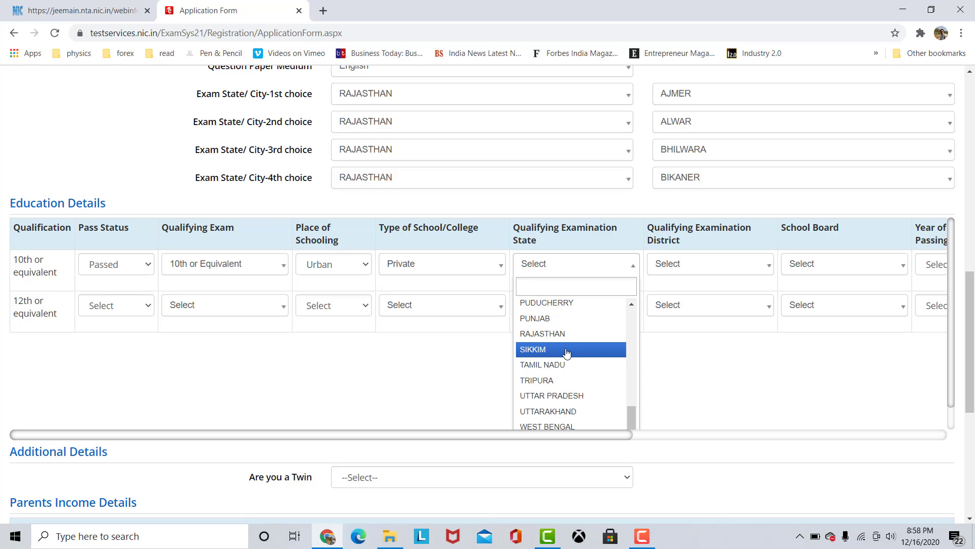
left_click(559, 333)
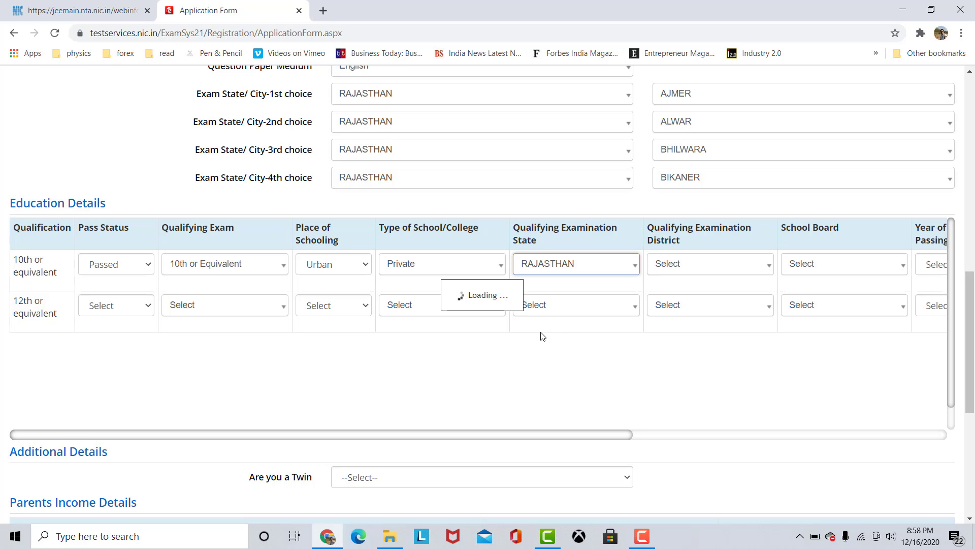
left_click(691, 270)
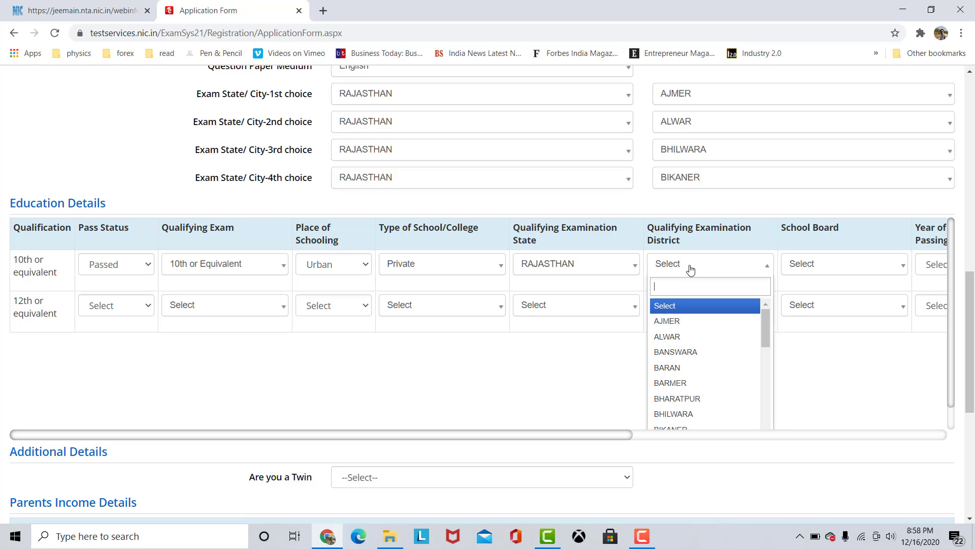
scroll(696, 358, "down", 5)
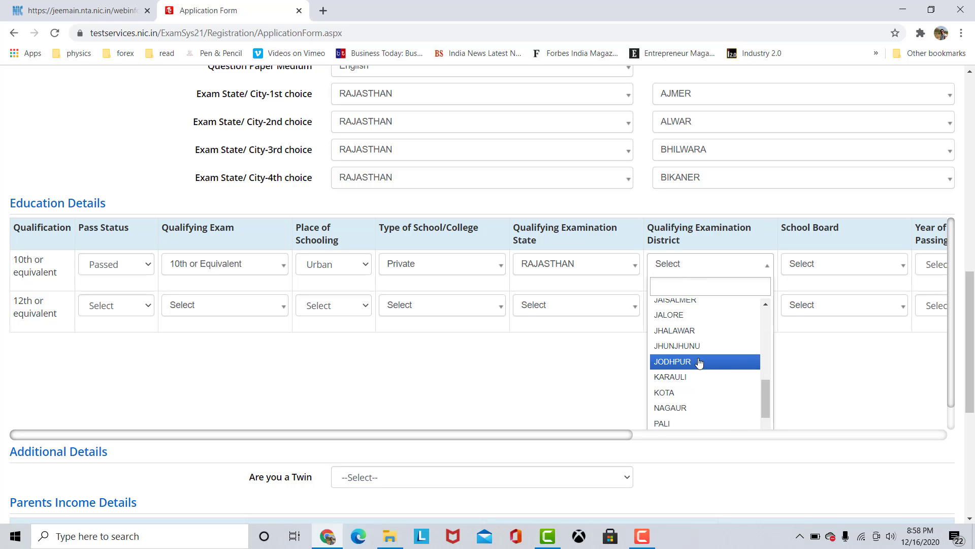
left_click(683, 331)
Set the 10th row's school board to CENTRAL BOARD OF SECONDARY EDUCATION and its year of passing to 2018.
left_click(840, 264)
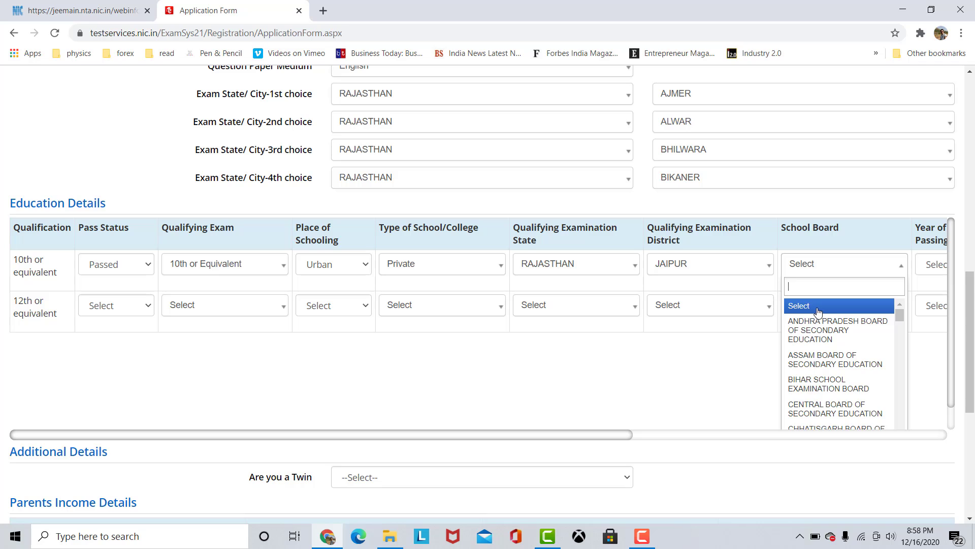
left_click(835, 408)
left_click_drag(607, 435, 865, 440)
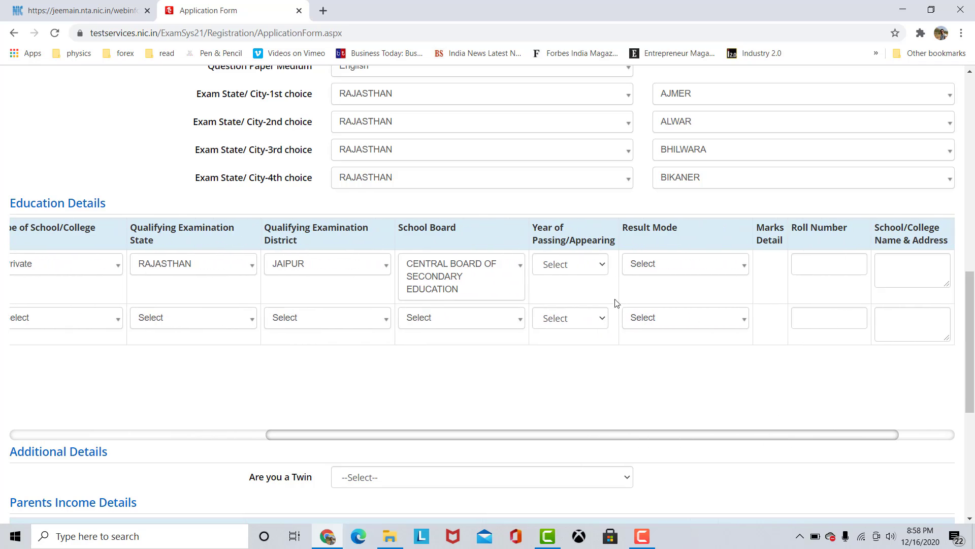
left_click(567, 269)
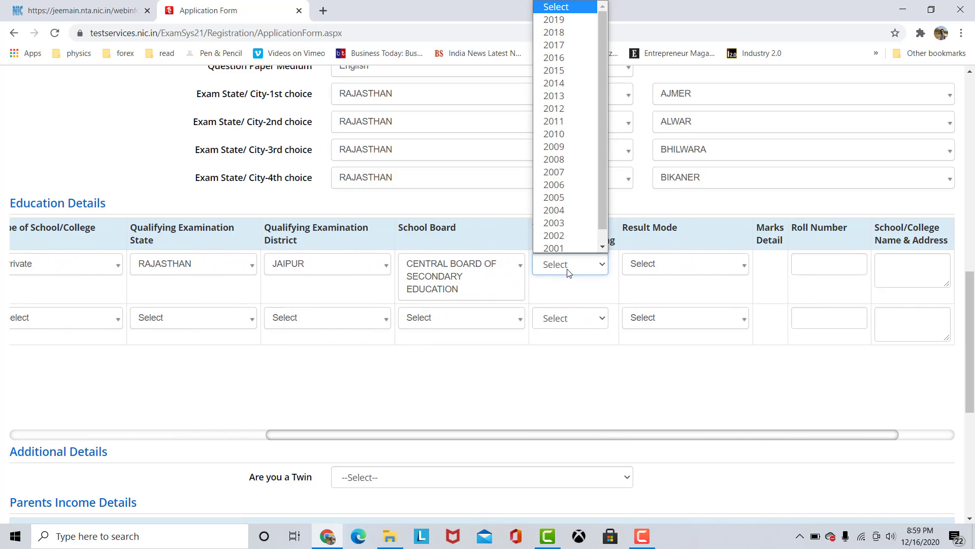
type("2019")
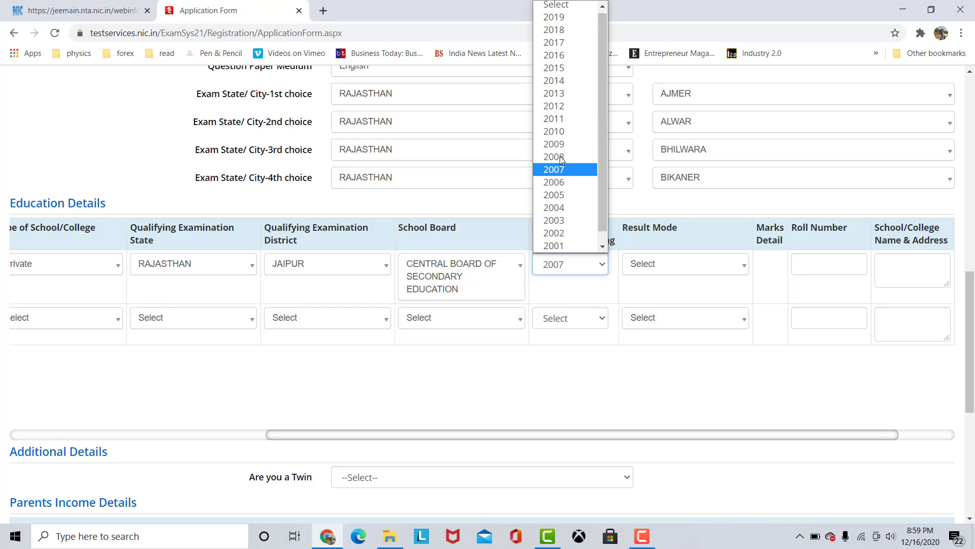
left_click(575, 31)
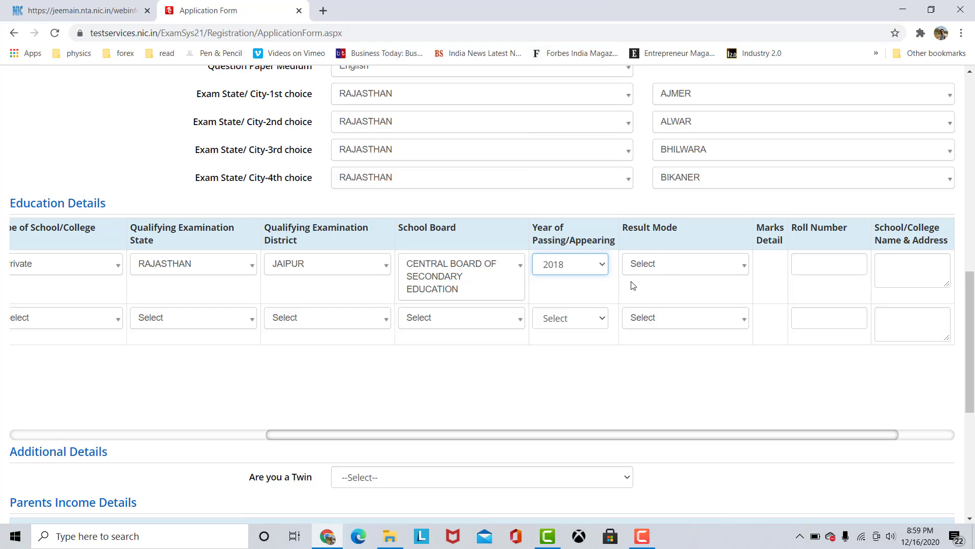
Set the 10th row's result mode to Percentage and enter 500 obtained marks out of 600 total marks.
left_click(664, 264)
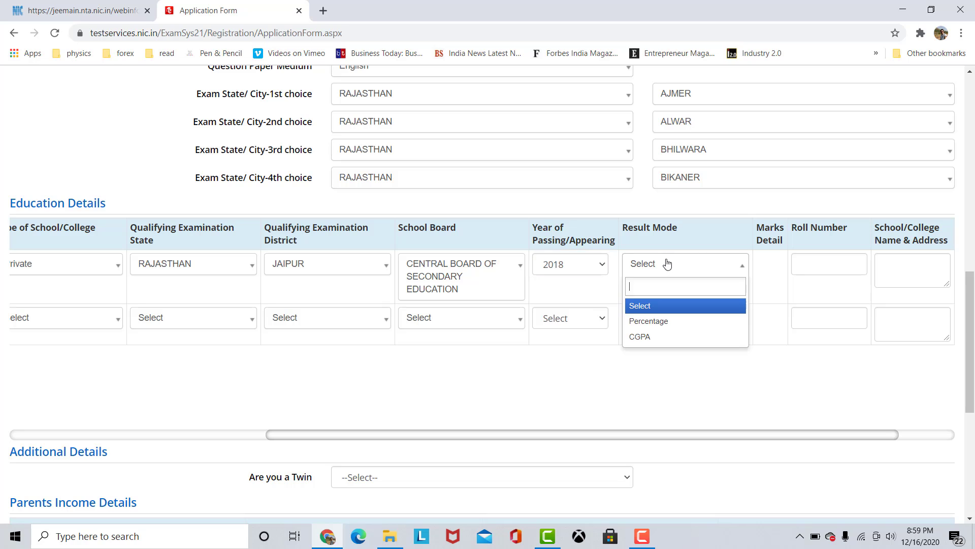
left_click(681, 321)
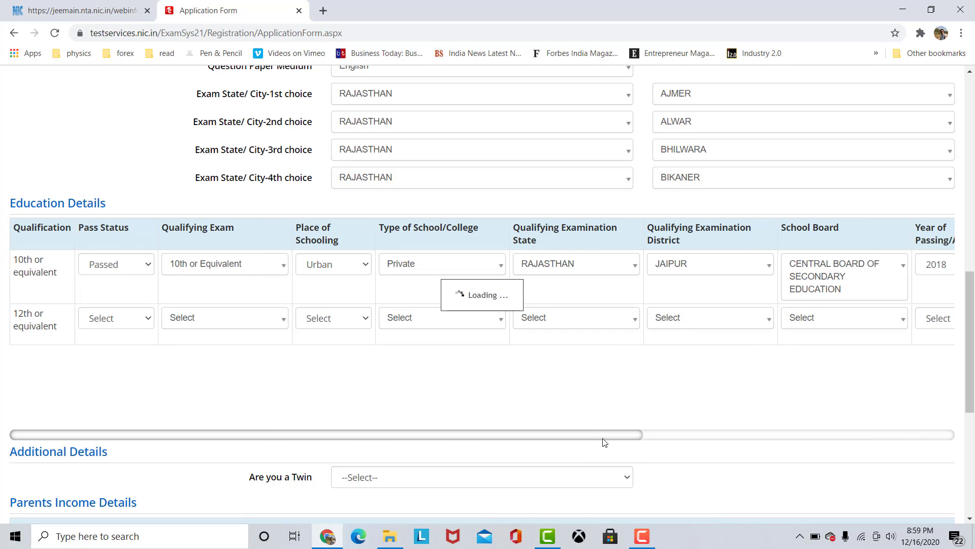
left_click_drag(609, 437, 700, 435)
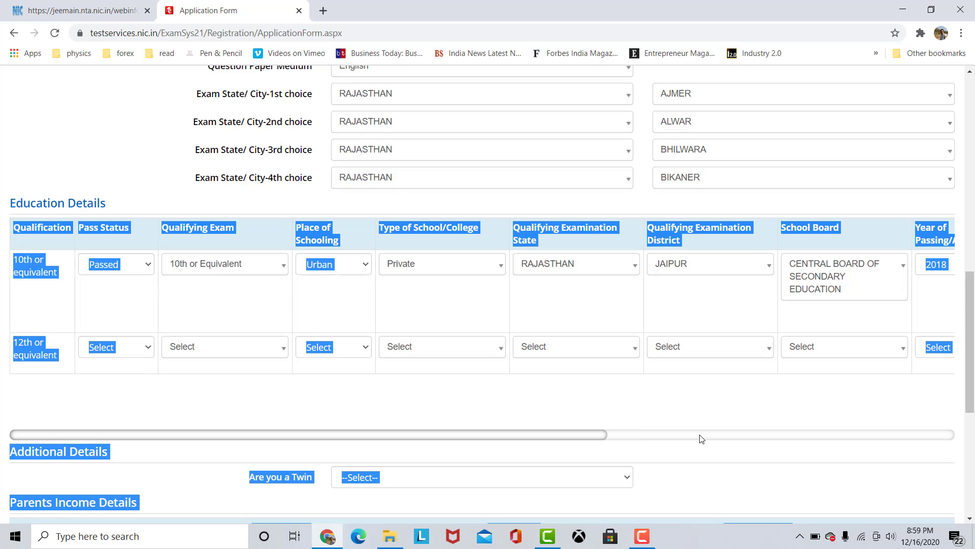
left_click(584, 449)
left_click_drag(594, 438, 879, 425)
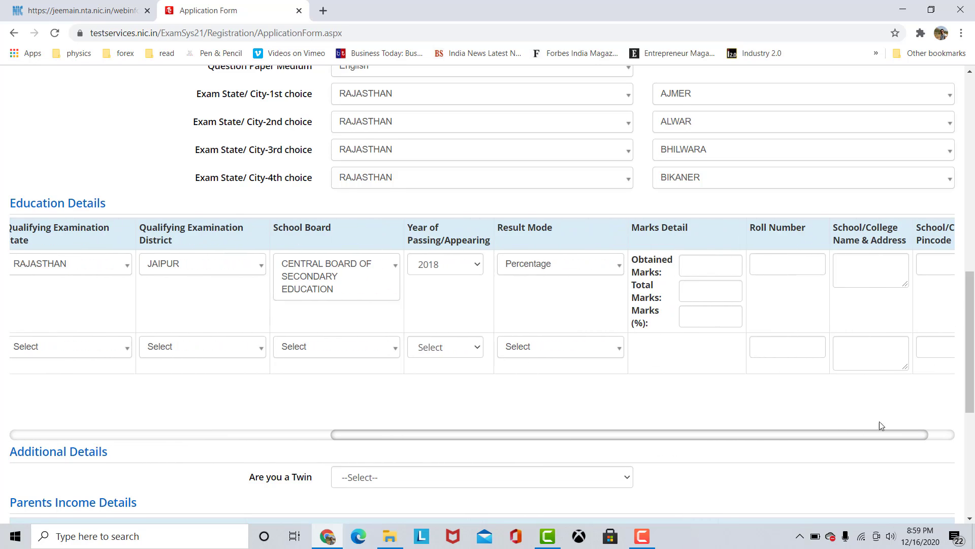
left_click(696, 272)
type("500")
left_click_drag(712, 302, 708, 294)
left_click(709, 294)
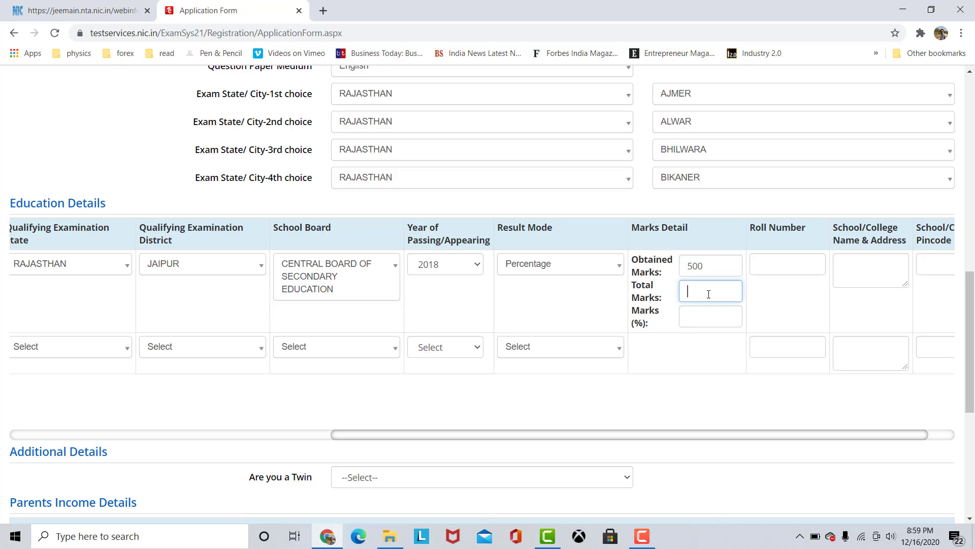
type("600")
left_click(776, 303)
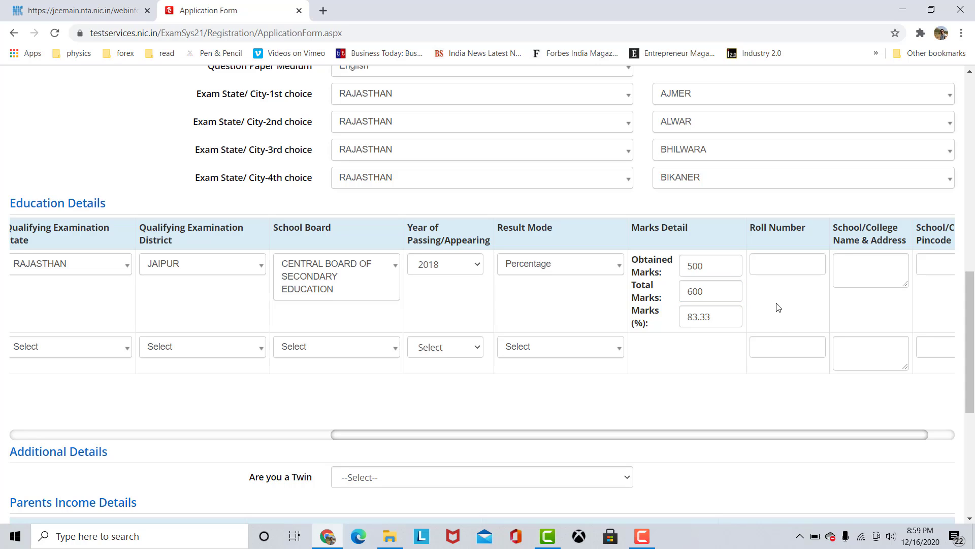
Enter the candidate's roll number in the 10th row of the education details.
left_click_drag(700, 432, 773, 432)
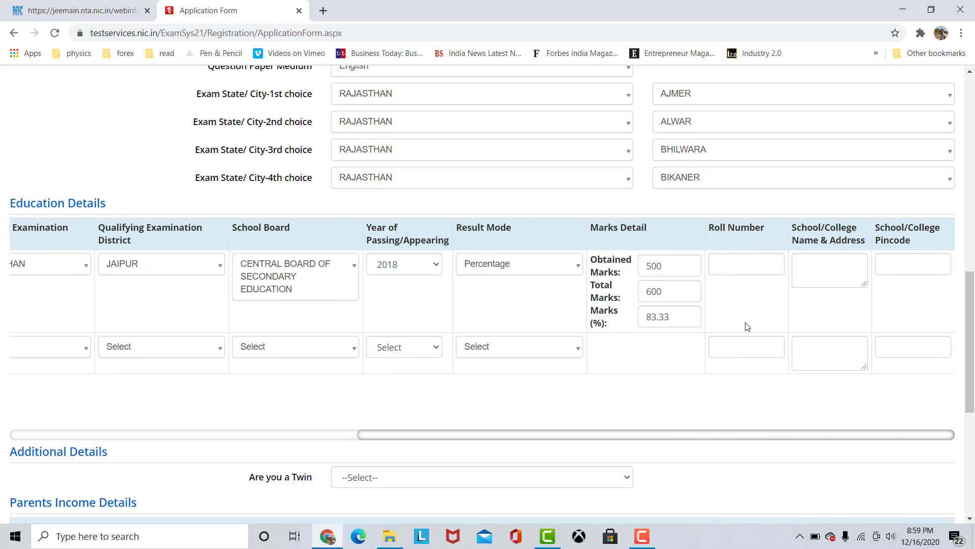
left_click(727, 267)
type("123")
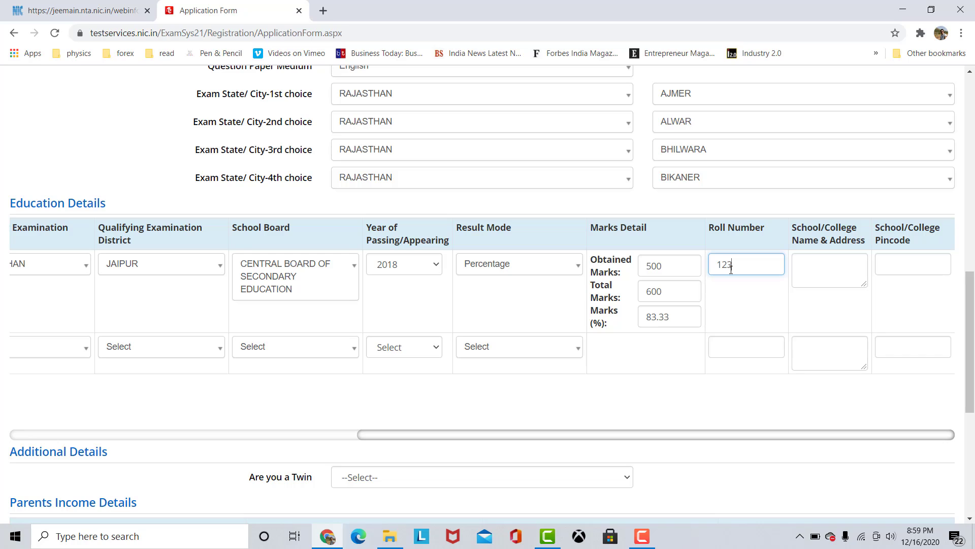
type("4678")
Complete the 10th row's roll number and enter the school name JNV SCHOOL along with the school's pincode.
left_click(813, 280)
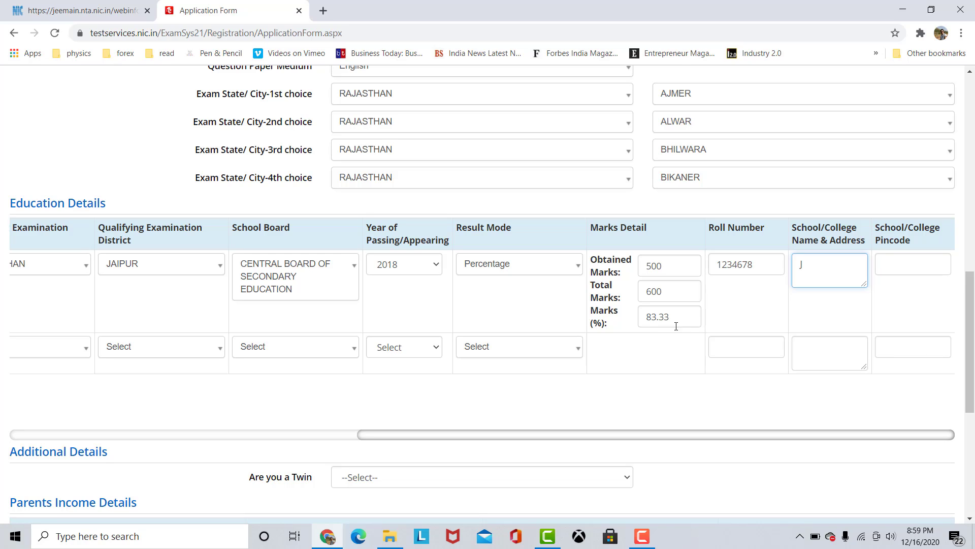
type("JNV SHOO")
key("BackSpace")
key("BackSpace")
key("BackSpace")
type("CHOO")
key("Tab")
type("302020")
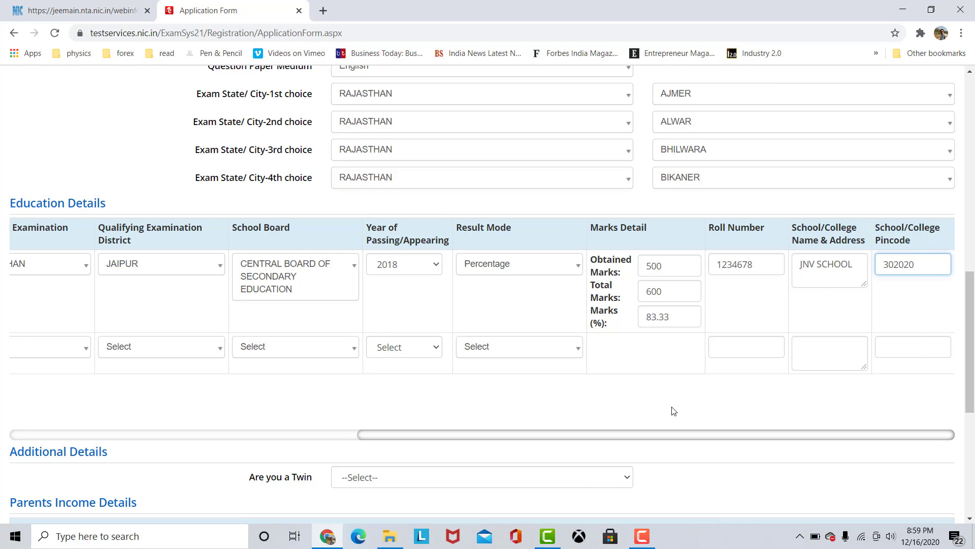
key("Tab")
Set the 12th row's pass status to Passed and its qualifying exam to the final examination of the 10+2 system.
left_click(129, 346)
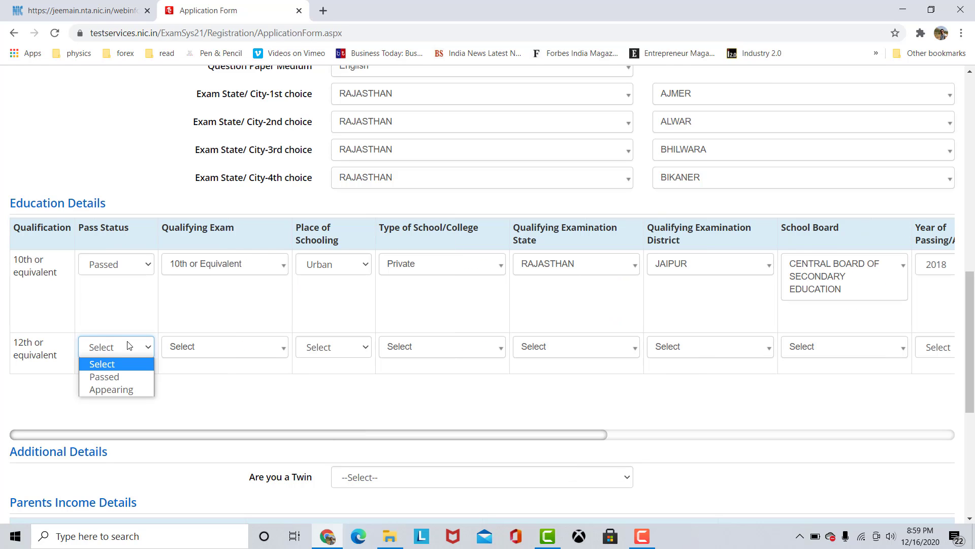
left_click(138, 378)
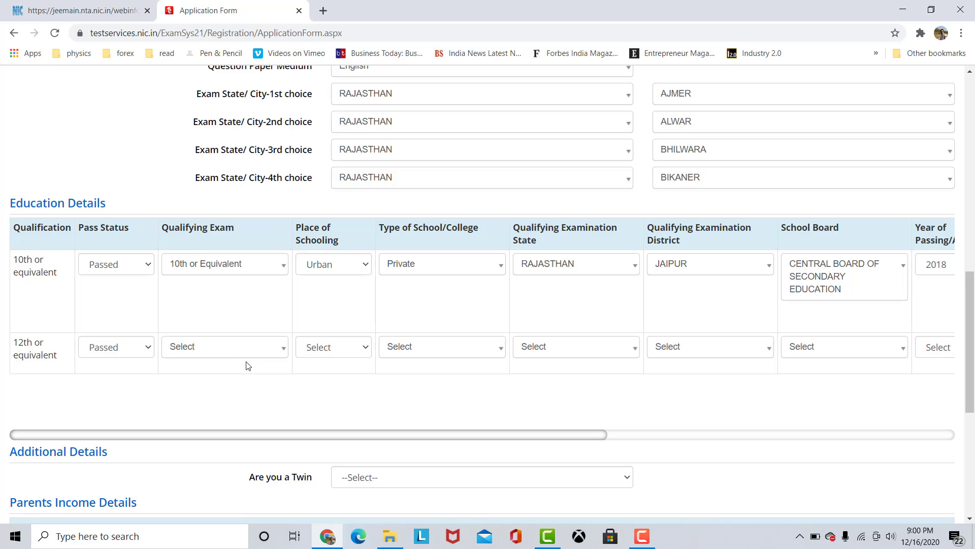
scroll(248, 358, "up", 1)
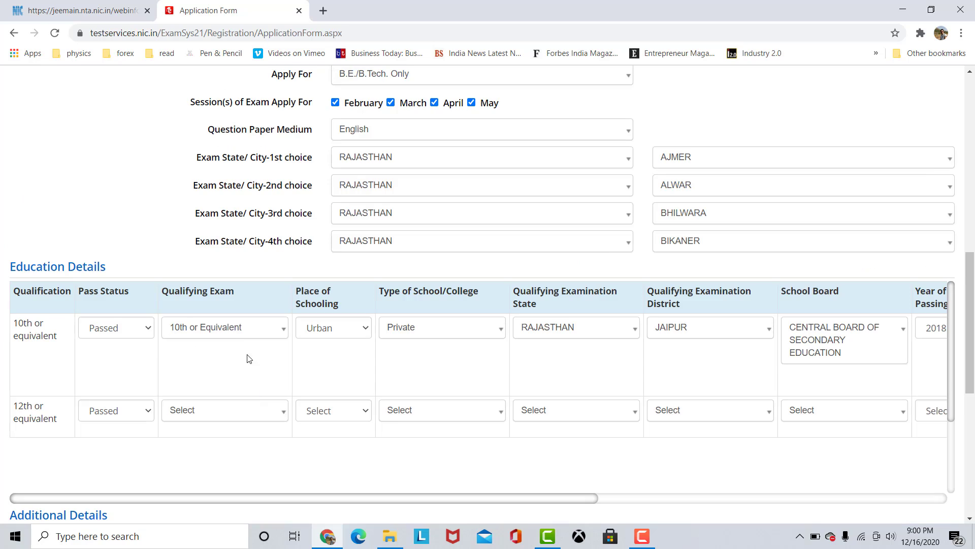
left_click(229, 417)
scroll(307, 419, "down", 2)
scroll(248, 420, "down", 5)
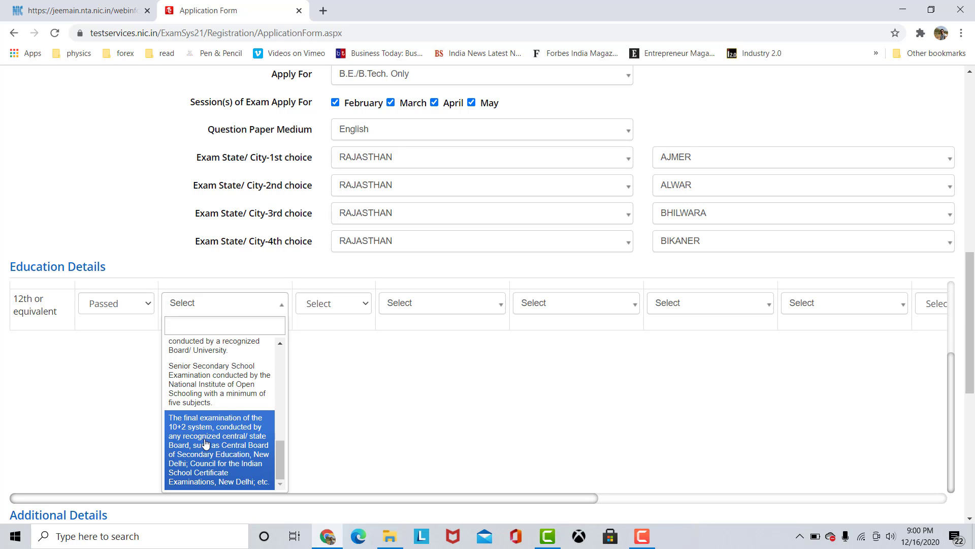
left_click(242, 465)
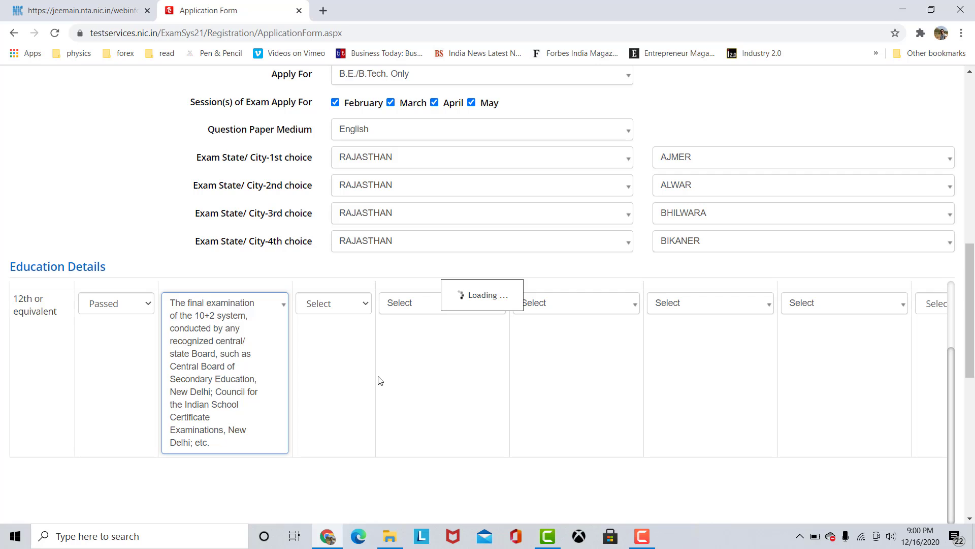
Set the 12th row's place of schooling to Urban and its type of school to Private.
scroll(383, 376, "up", 1)
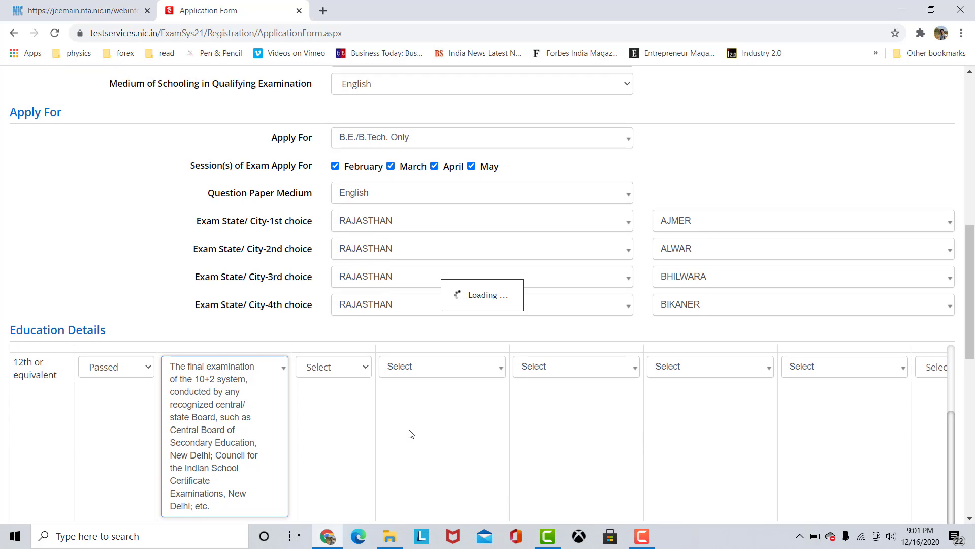
scroll(410, 433, "up", 1)
scroll(410, 433, "down", 2)
scroll(247, 414, "down", 2)
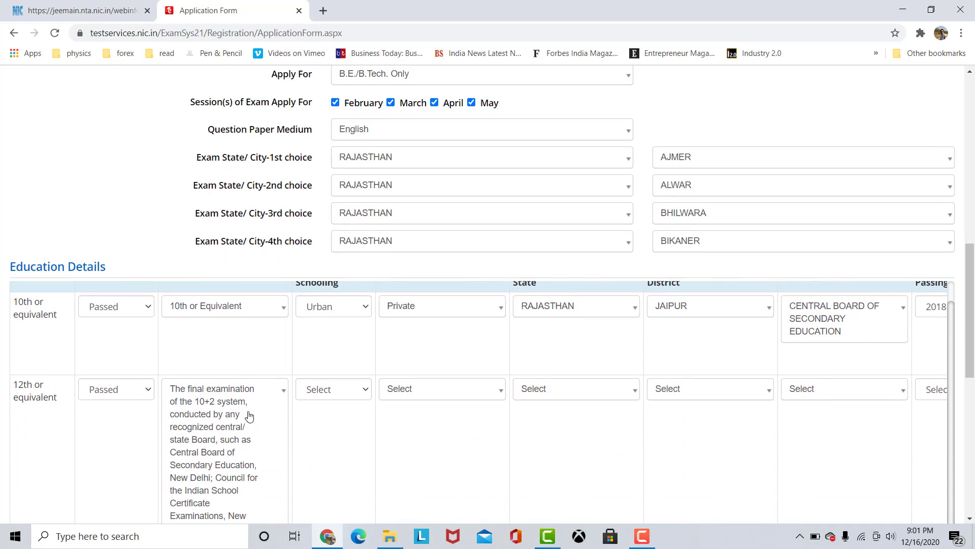
scroll(317, 443, "down", 1)
left_click(328, 263)
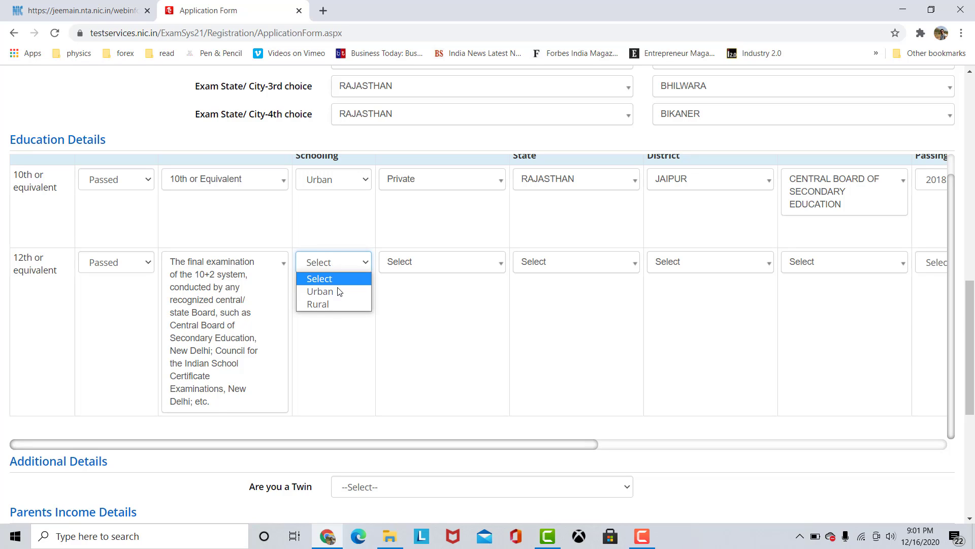
scroll(340, 312, "up", 1)
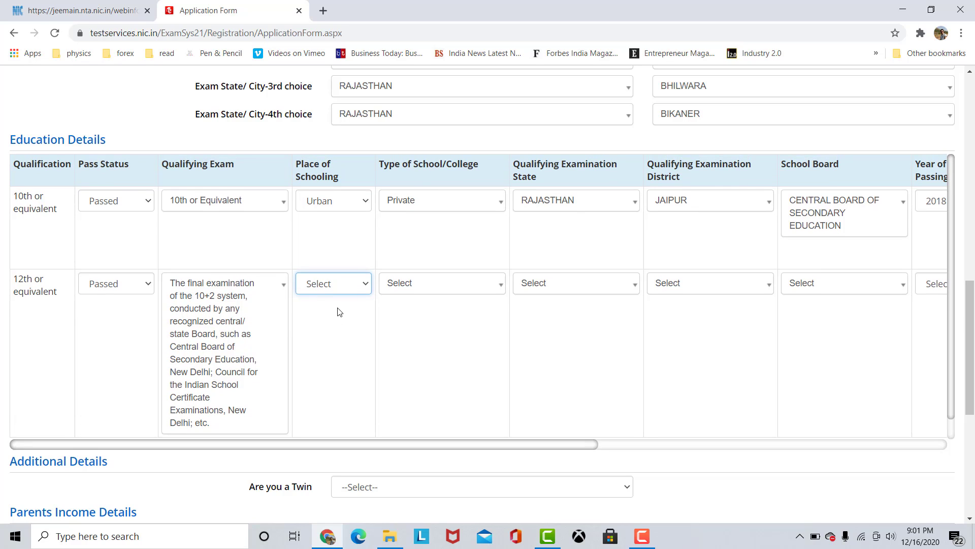
left_click(343, 283)
left_click(349, 313)
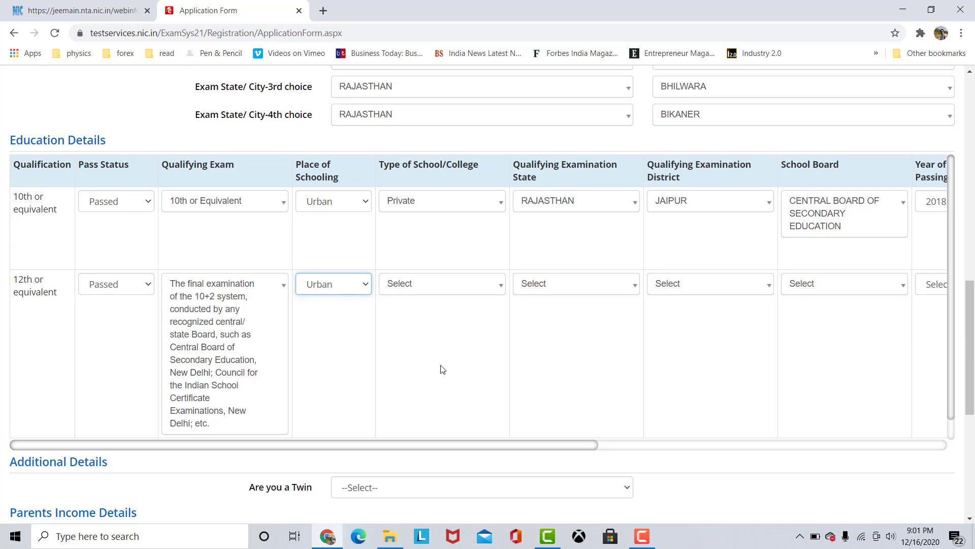
scroll(440, 370, "up", 1)
left_click(447, 351)
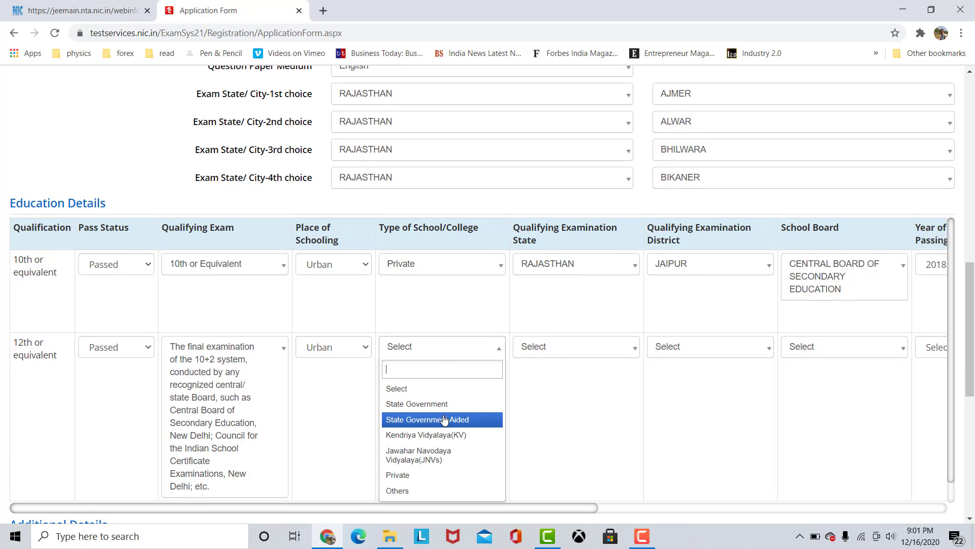
left_click(438, 475)
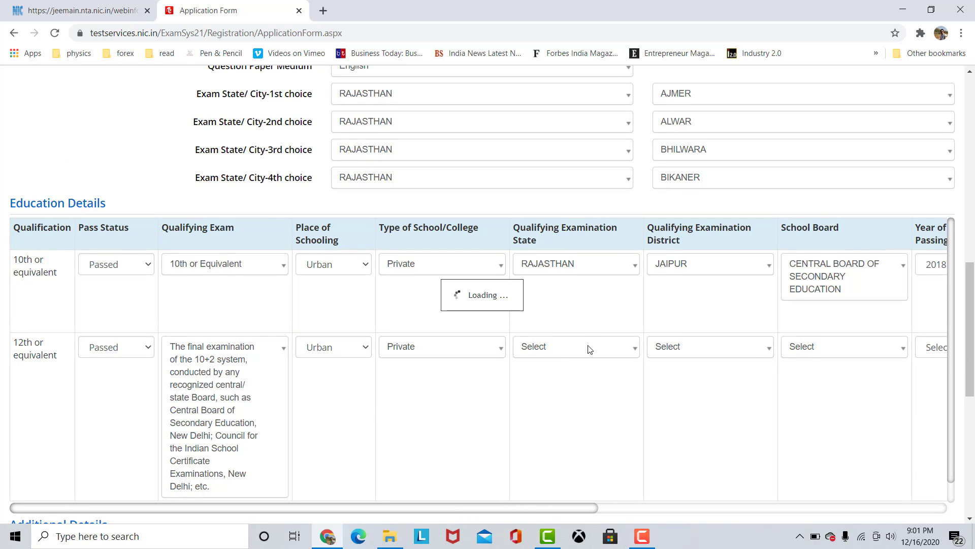
Set the 12th row's qualifying examination state to RAJASTHAN and its district to JAIPUR.
left_click(567, 351)
scroll(603, 422, "down", 5)
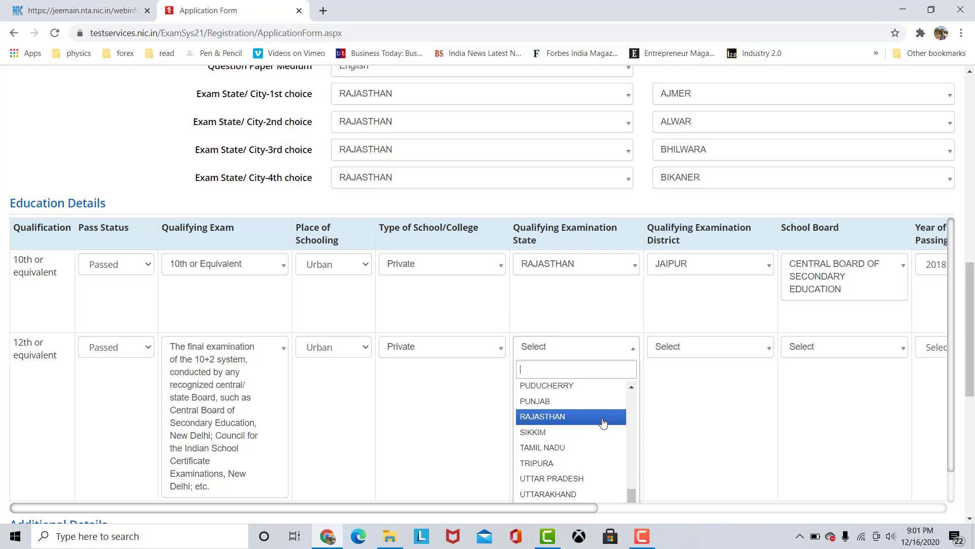
left_click(603, 418)
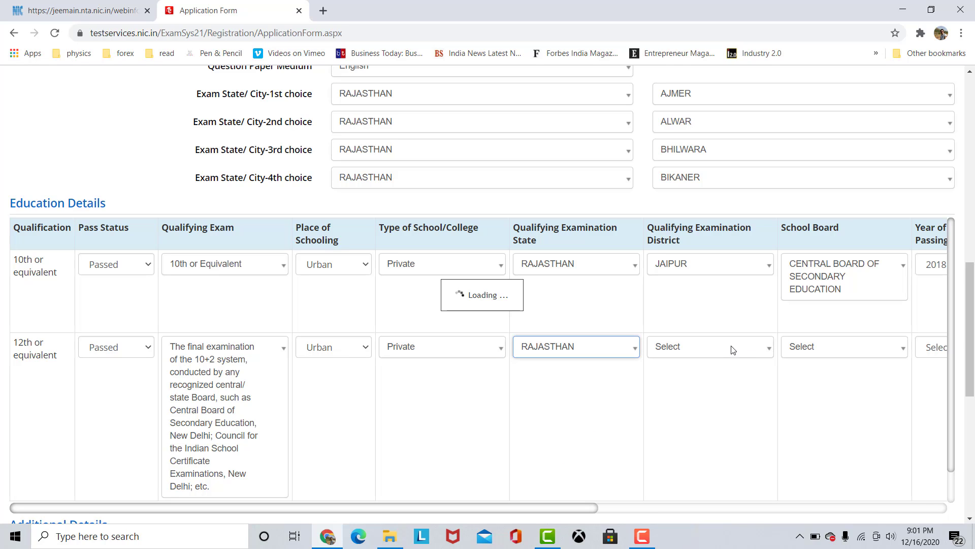
Set the 12th row's school board to CENTRAL BOARD OF SECONDARY EDUCATION and its year of passing to 2020.
left_click(846, 348)
type("C")
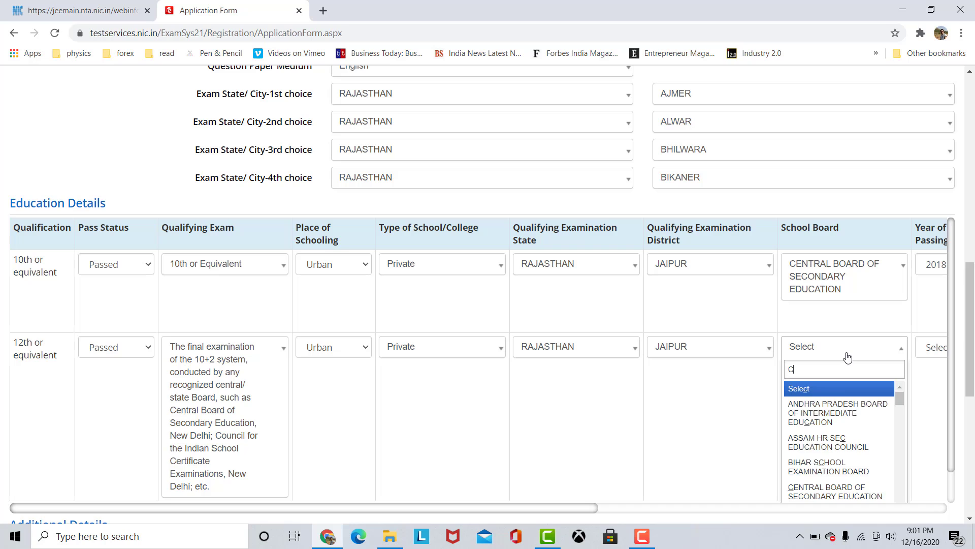
type("EN")
left_click(841, 395)
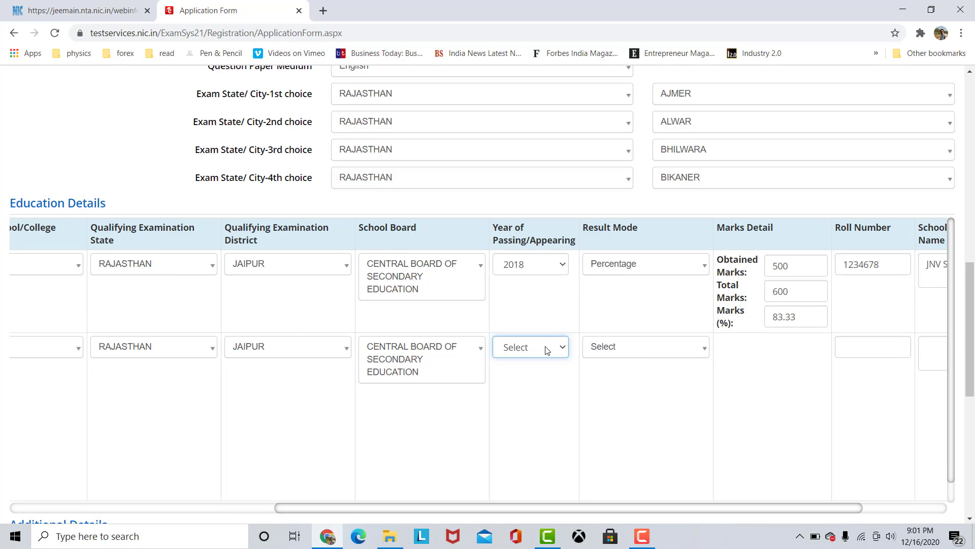
left_click(547, 351)
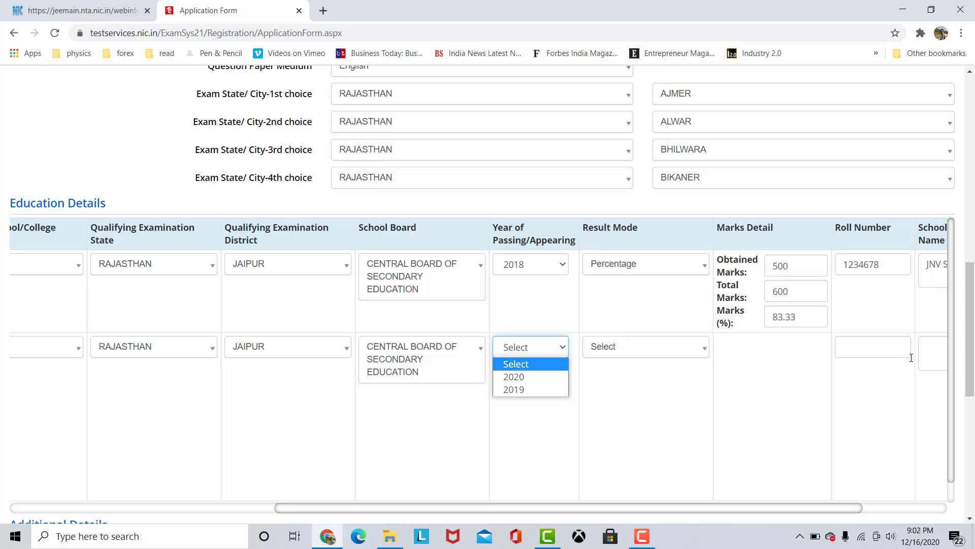
left_click(514, 377)
Set the 12th row's result mode to Percentage and enter 500 obtained marks out of 600 total marks.
left_click(646, 356)
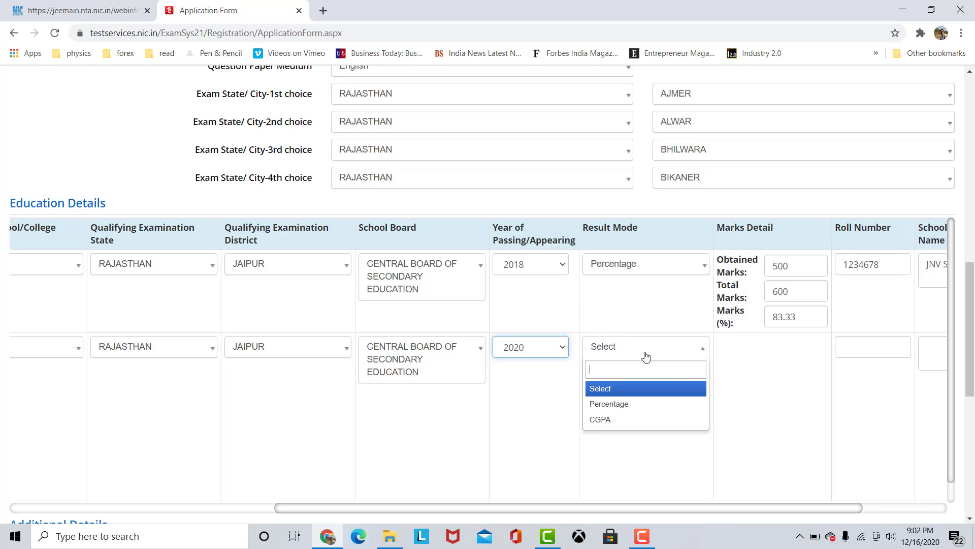
left_click(649, 405)
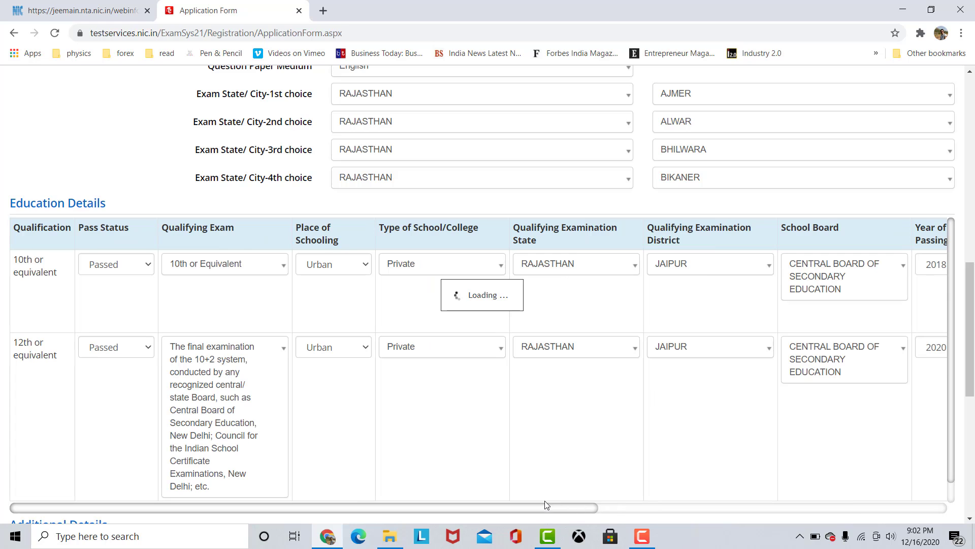
left_click_drag(577, 506, 961, 502)
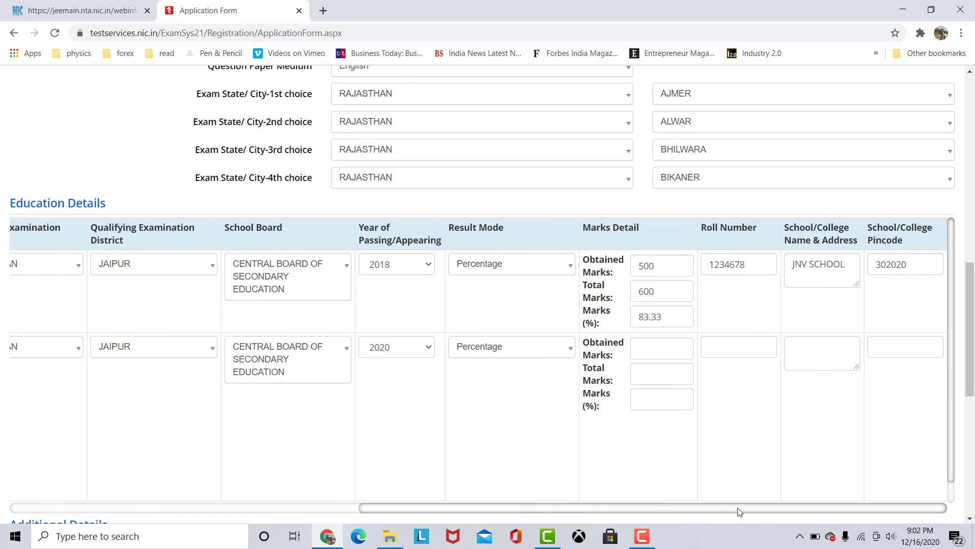
left_click(670, 350)
type("500")
key("Tab")
type("600")
key("Tab")
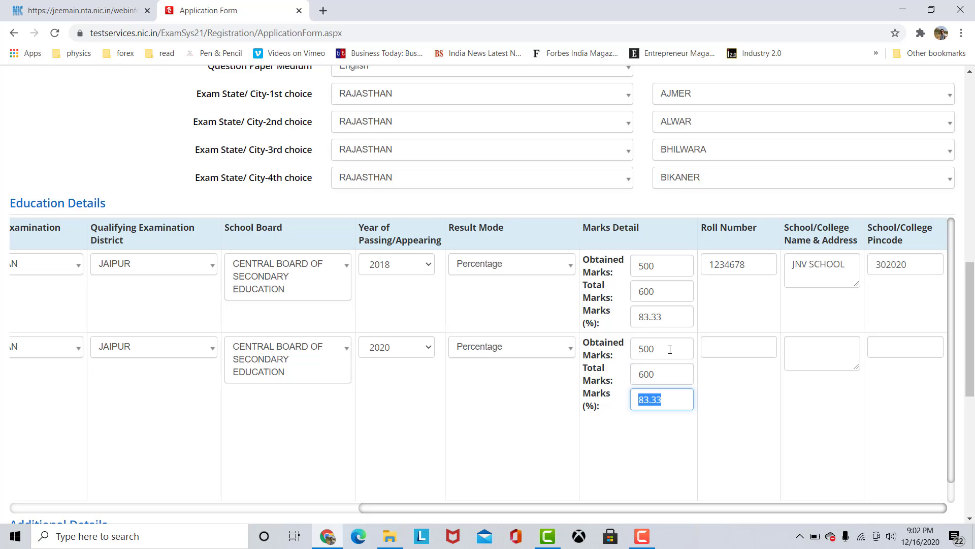
Fill in the 12th row's roll number, school name JJJJ and school pincode.
left_click(764, 345)
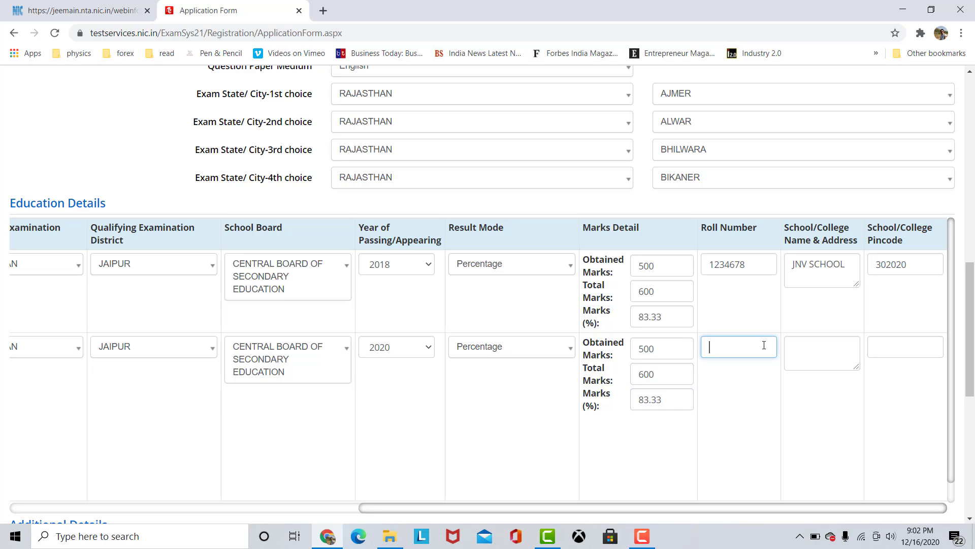
type("1235478")
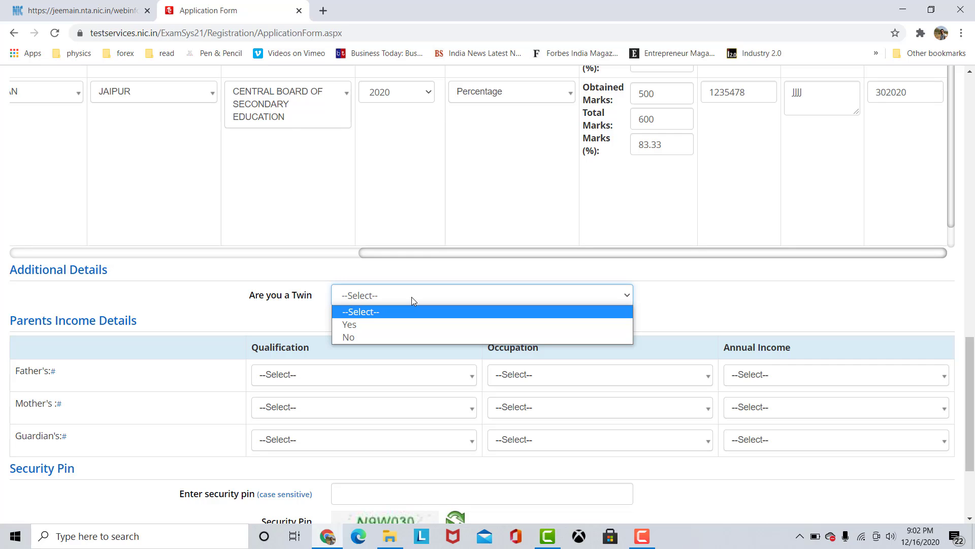
Answer No to the twin question in the additional details.
scroll(414, 293, "up", 3)
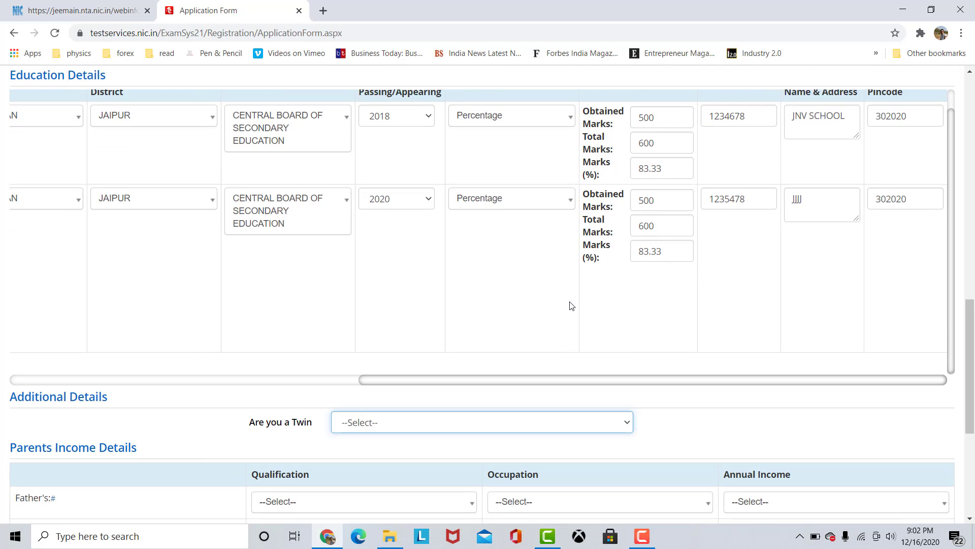
scroll(522, 365, "down", 3)
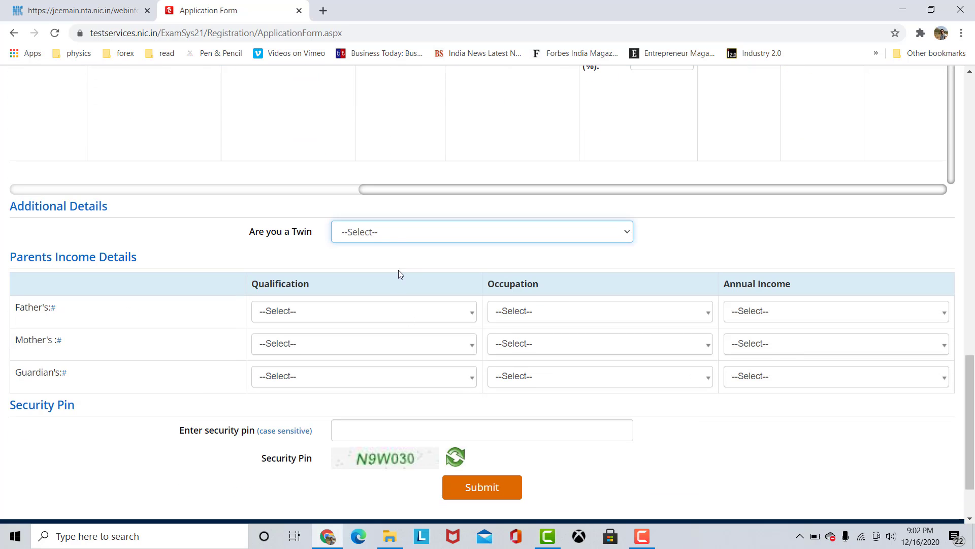
left_click(398, 235)
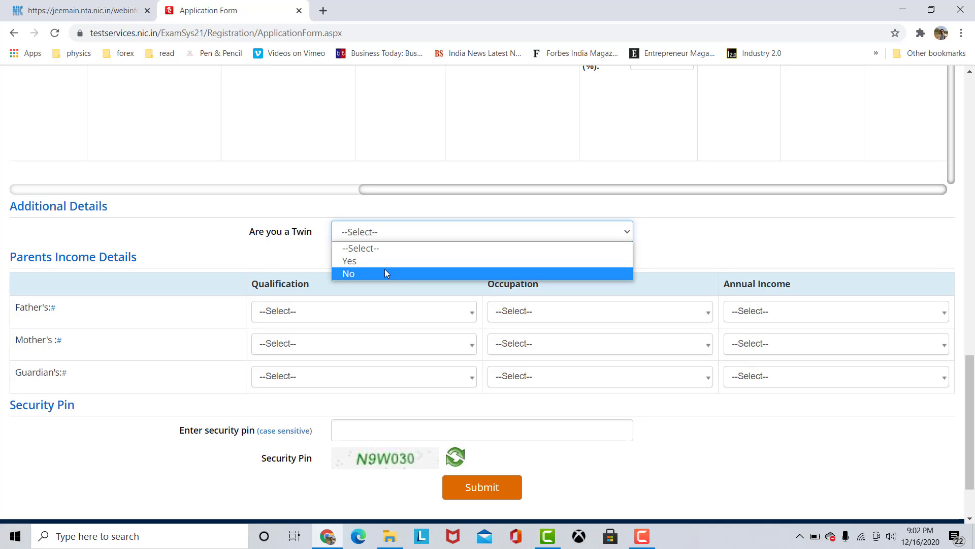
left_click(385, 273)
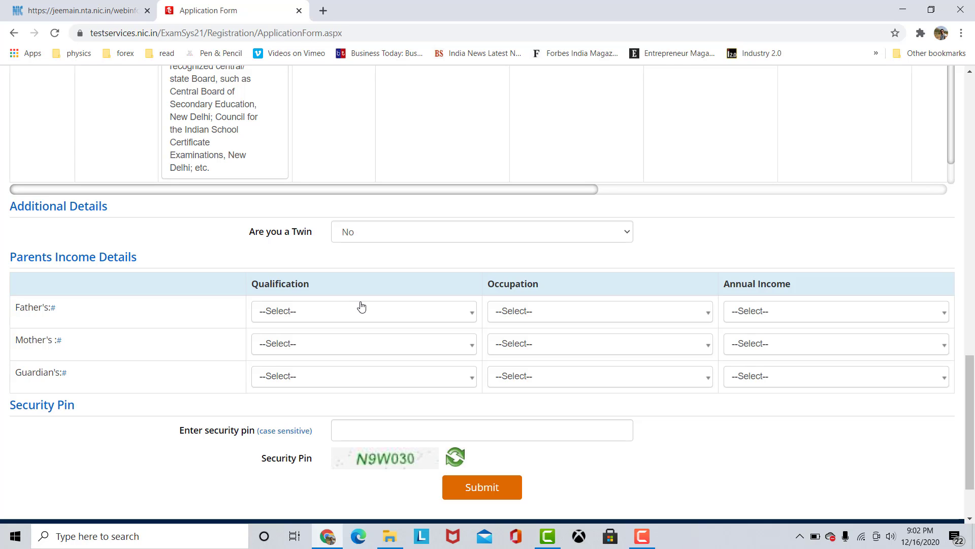
Look through the available options for the father's qualification, occupation and annual income without choosing any.
left_click(395, 317)
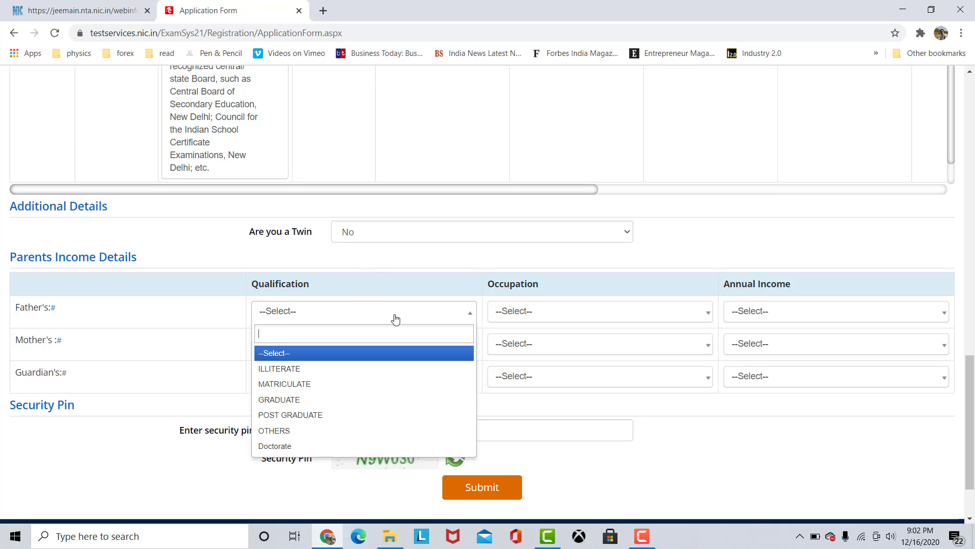
left_click(591, 318)
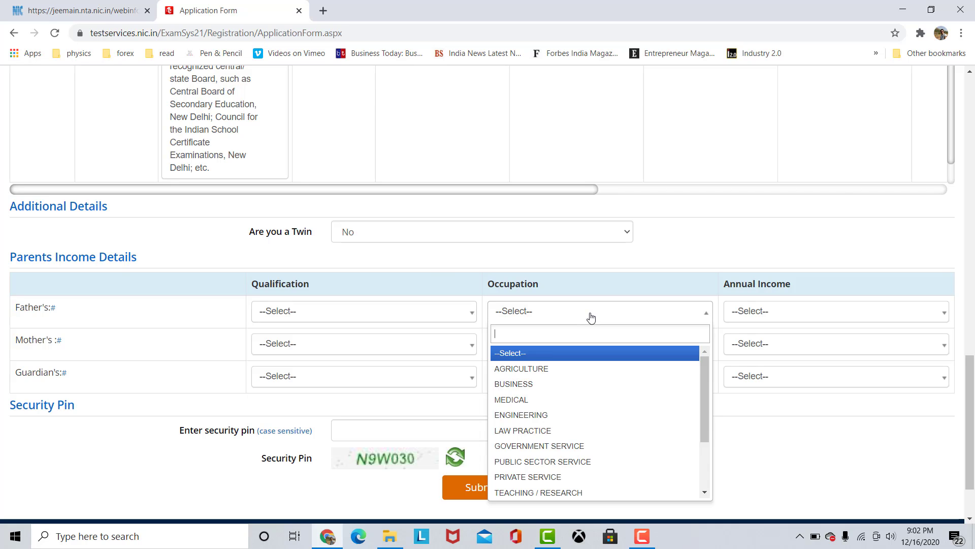
left_click(827, 318)
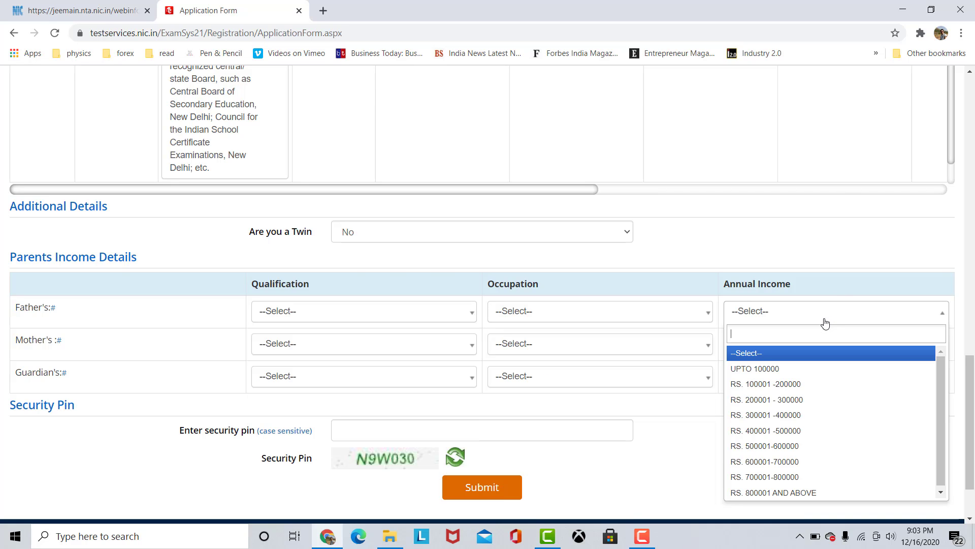
left_click(676, 452)
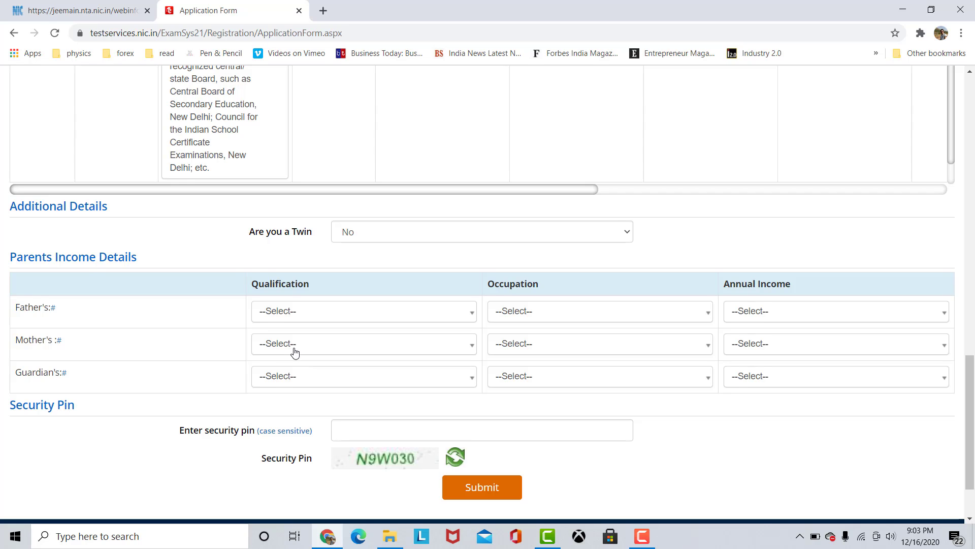
Enter the case-sensitive security pin and submit the form for review.
scroll(295, 352, "down", 2)
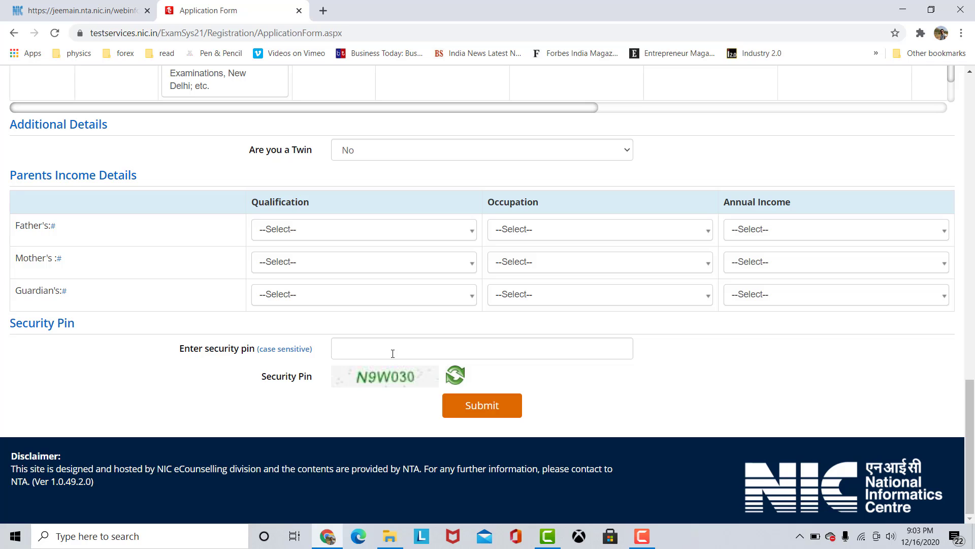
key("Caps_Lock")
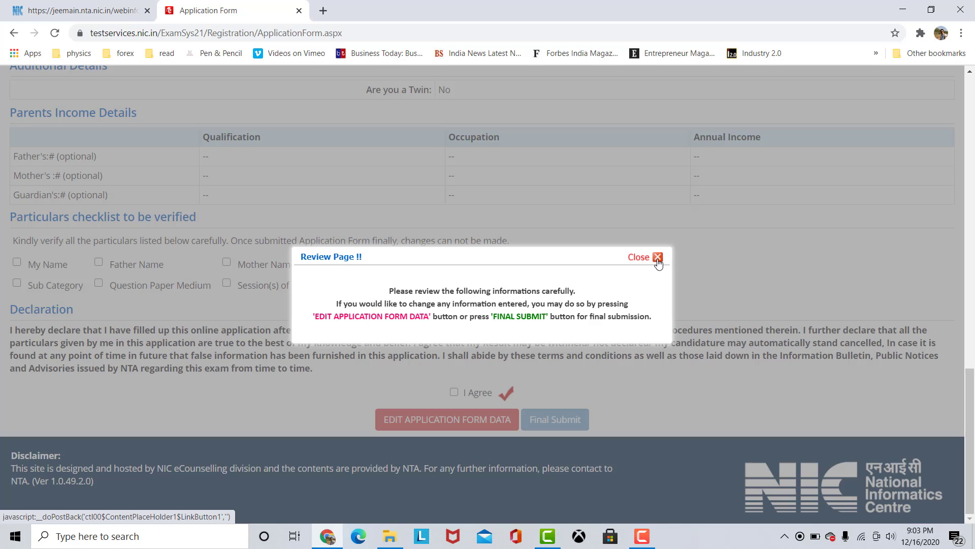
Dismiss the review notice and check the entered personal, exam, education and additional details on the review page.
left_click(657, 257)
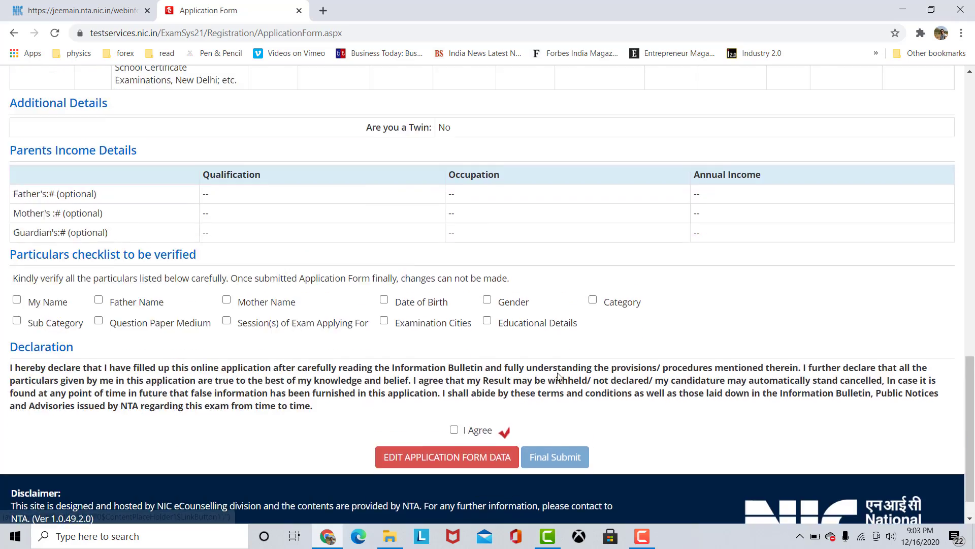
scroll(559, 376, "up", 15)
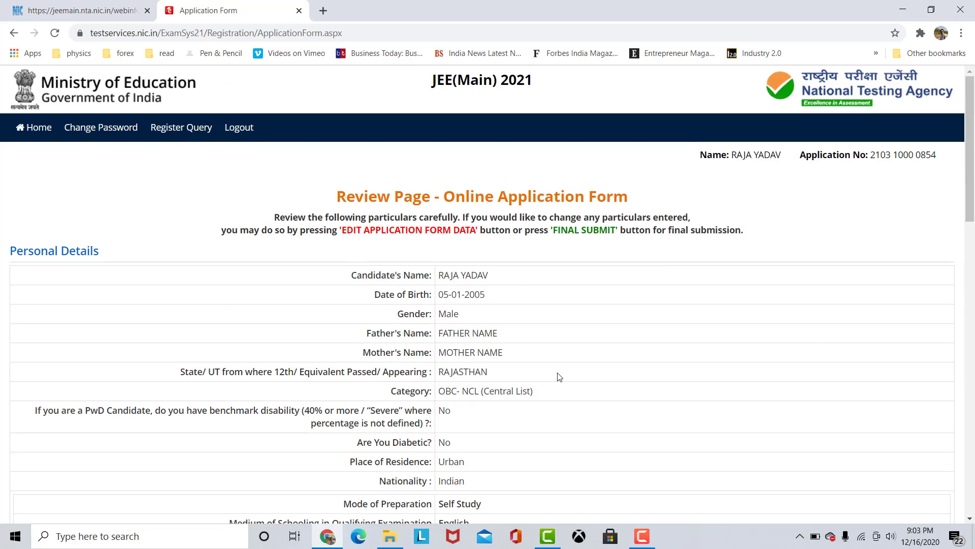
scroll(559, 377, "down", 7)
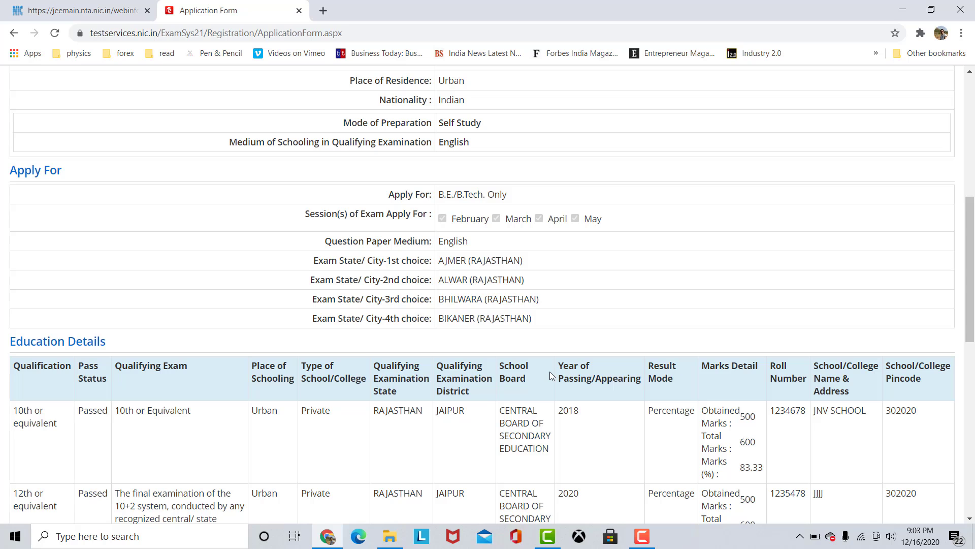
scroll(551, 377, "down", 5)
scroll(540, 384, "down", 6)
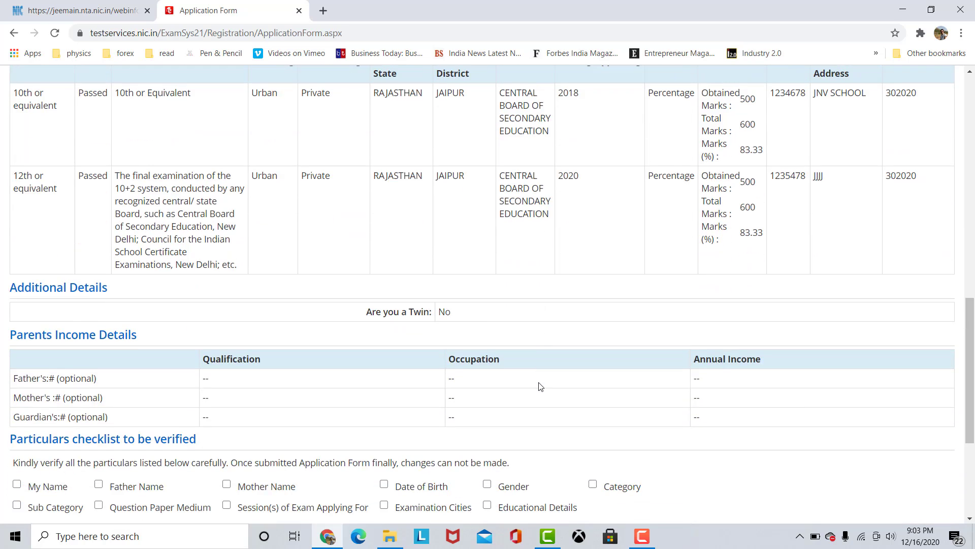
Mark My Name, Father Name, Mother Name, Date of Birth, Gender and Category as verified in the particulars checklist.
left_click(37, 299)
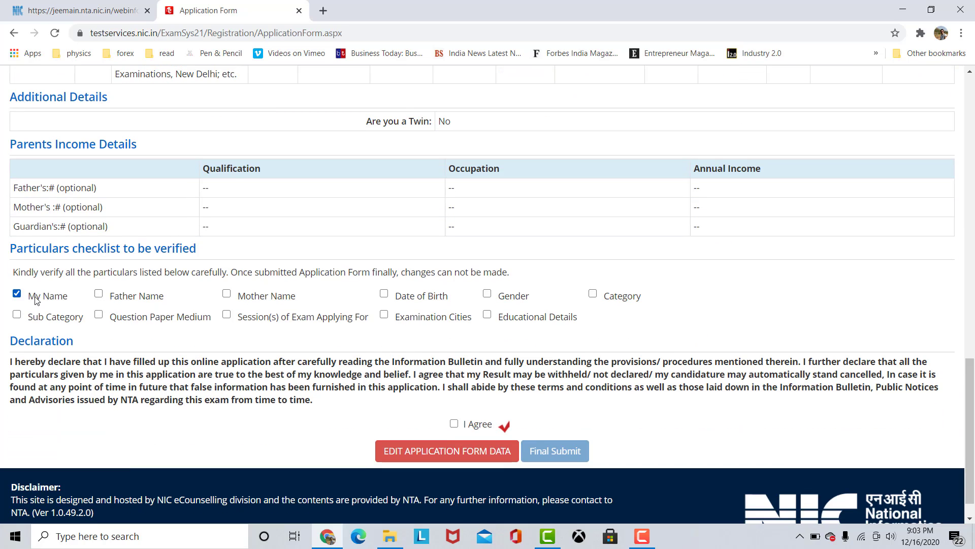
left_click(130, 297)
left_click(259, 297)
left_click(426, 298)
left_click_drag(525, 299, 639, 302)
left_click(639, 302)
left_click(510, 298)
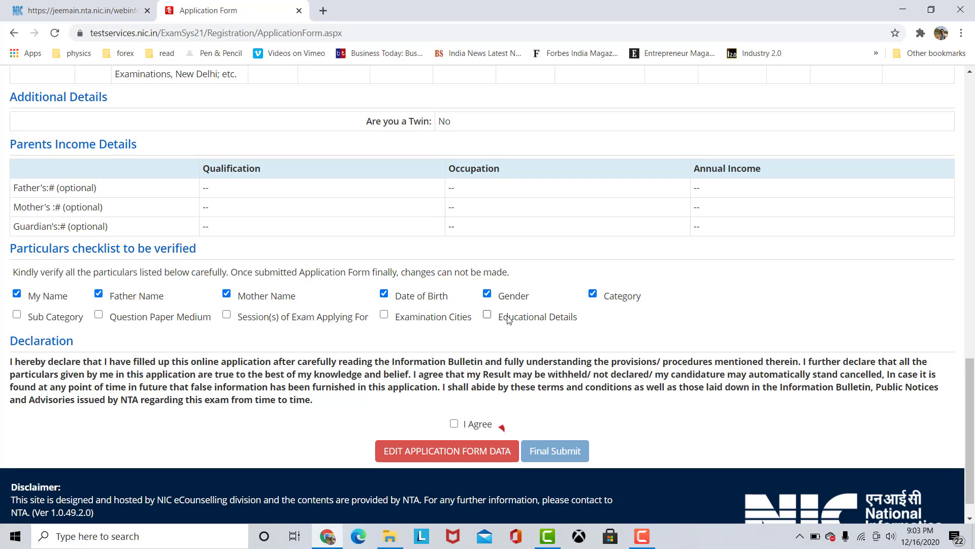
Mark Educational Details, Examination Cities, Question Paper Medium, Sub Category and Session(s) of Exam Applying For as verified in the checklist.
left_click(510, 317)
left_click(432, 318)
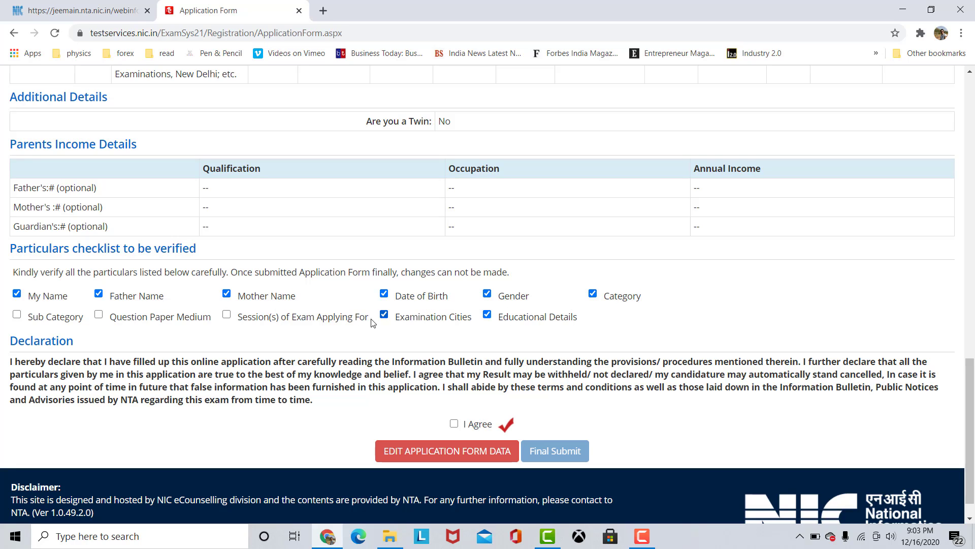
left_click(100, 315)
left_click(18, 315)
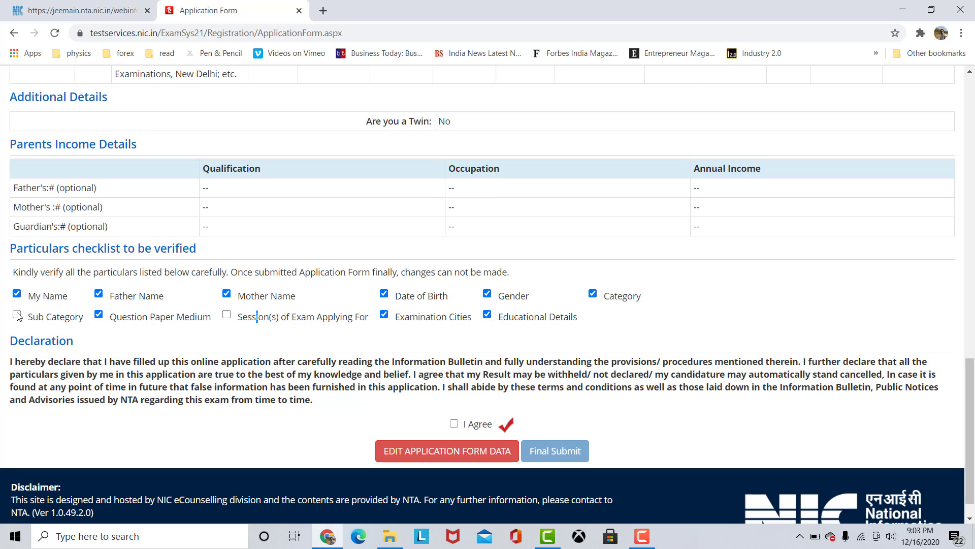
left_click(469, 428)
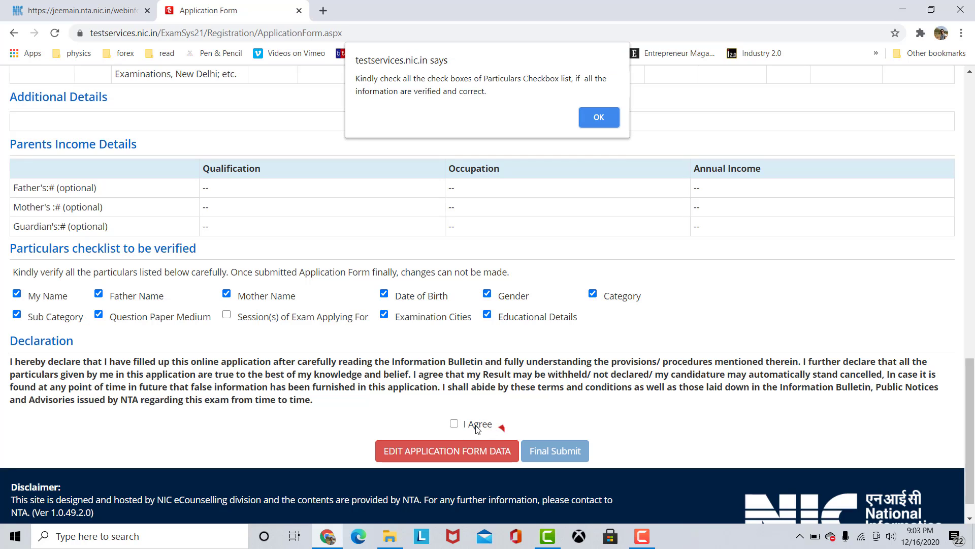
left_click(614, 115)
left_click(290, 320)
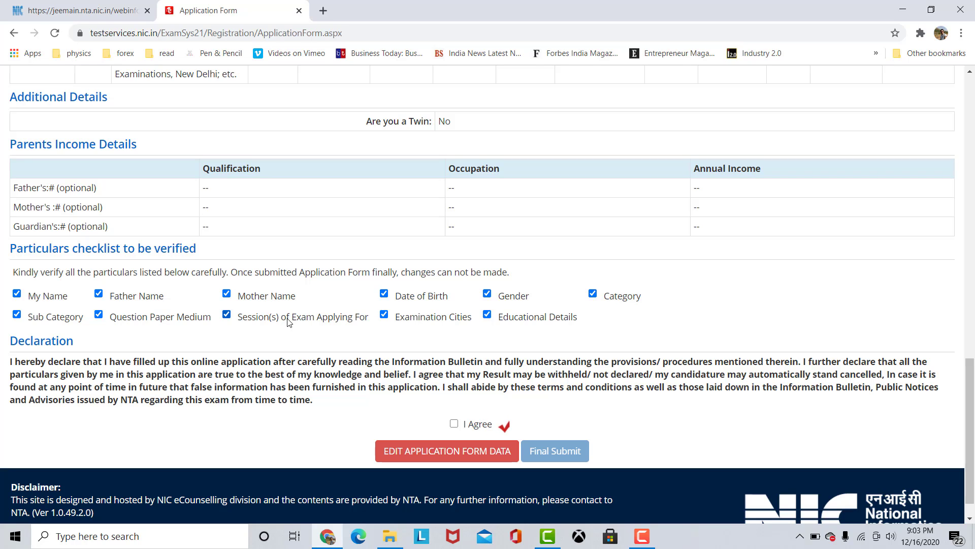
Agree to the declaration and confirm the final submission of the application form.
left_click(467, 429)
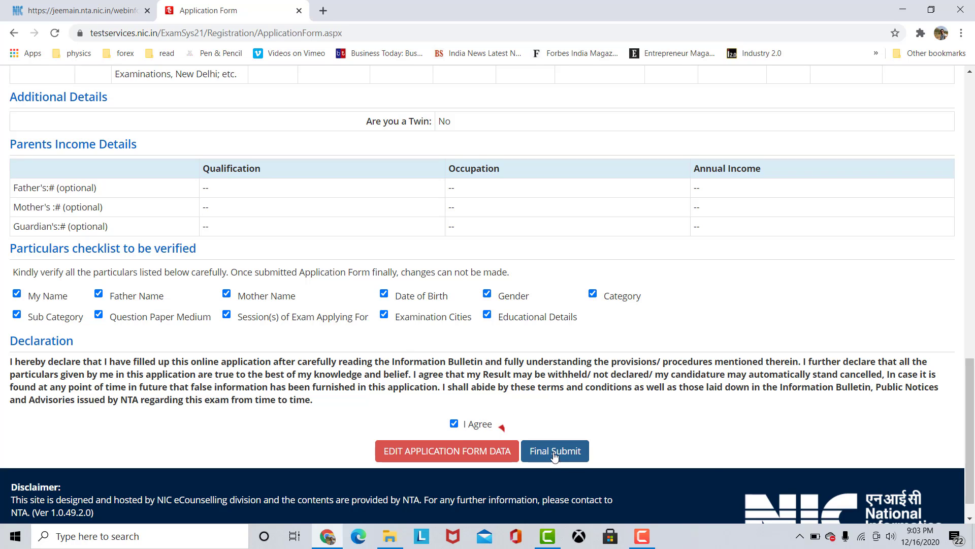
left_click(555, 452)
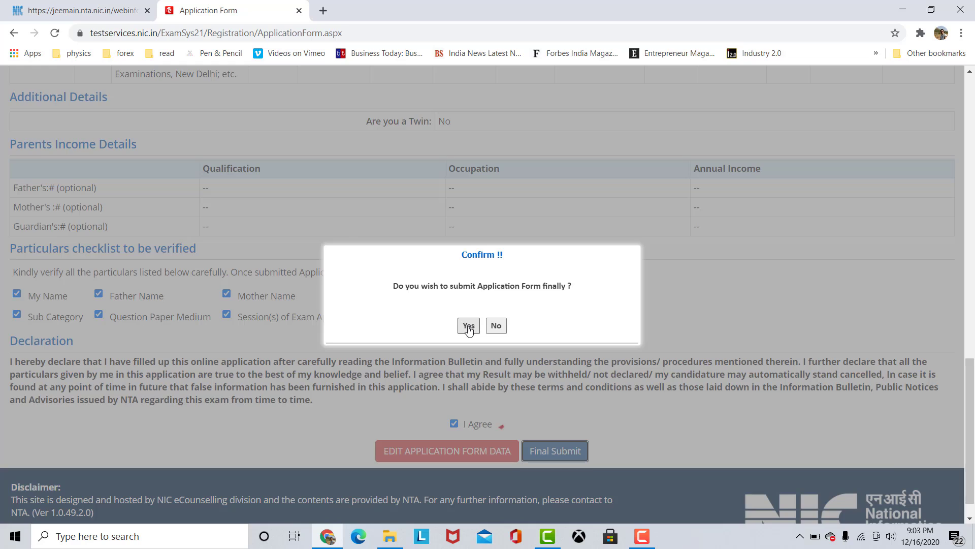
left_click(468, 328)
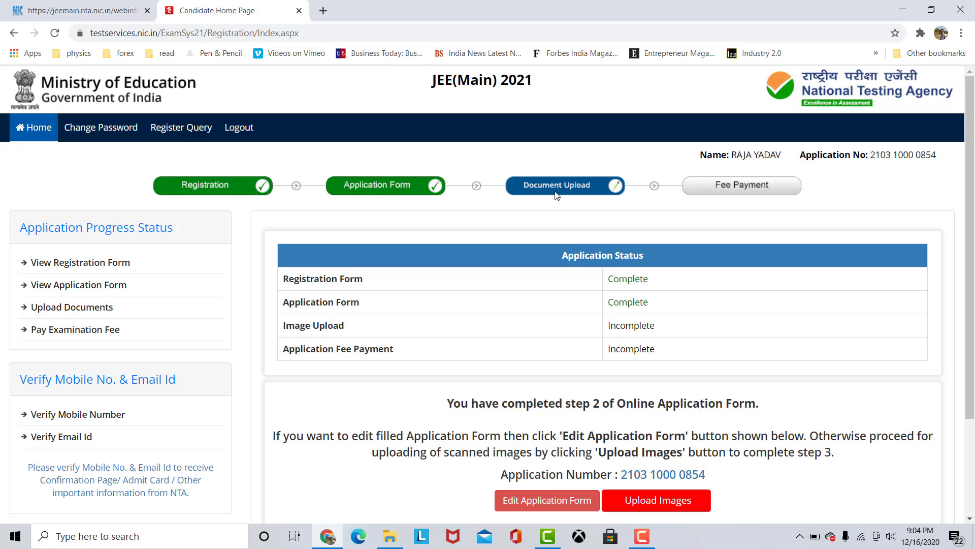
Proceed to uploading the scanned images and review the required formats and sizes for photograph, signature and category certificate.
scroll(740, 420, "down", 1)
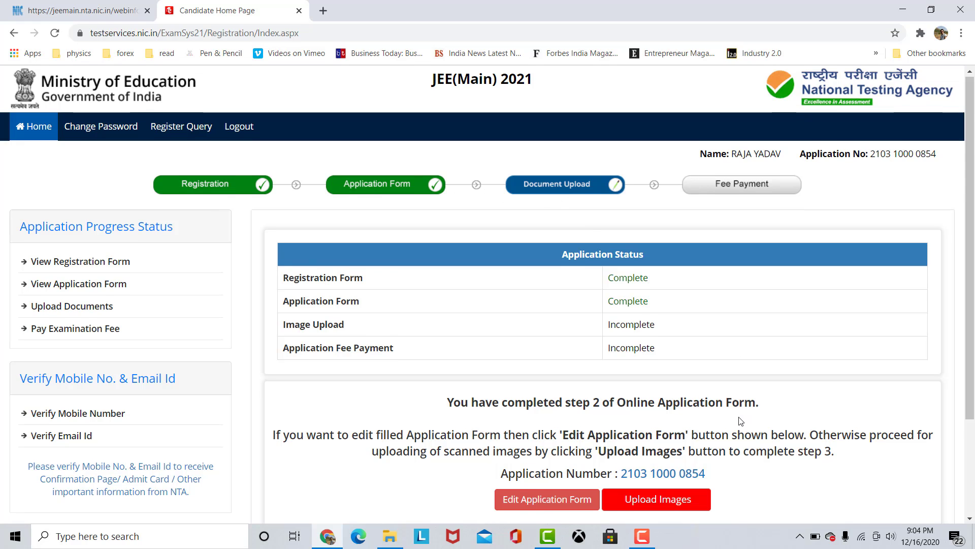
scroll(741, 420, "down", 2)
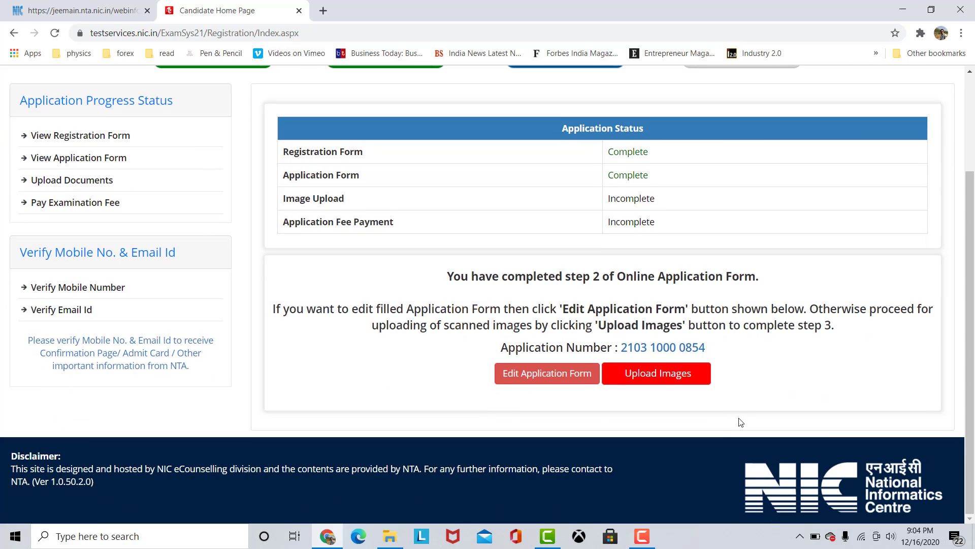
left_click(658, 376)
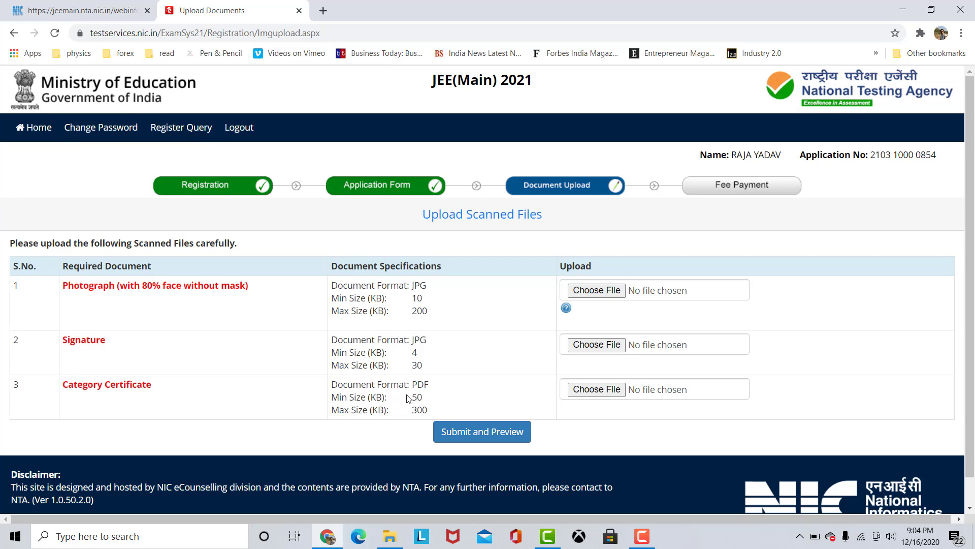
scroll(554, 399, "down", 1)
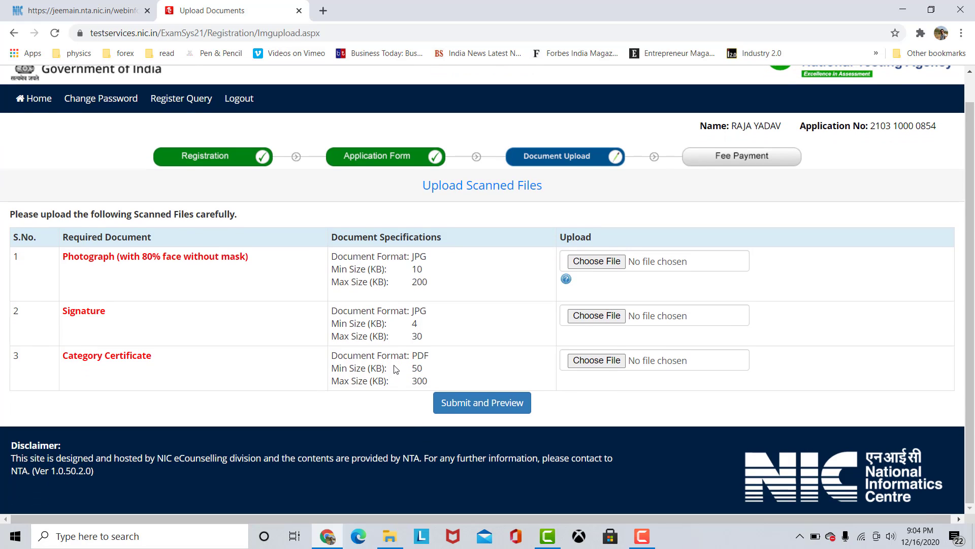
scroll(396, 369, "up", 1)
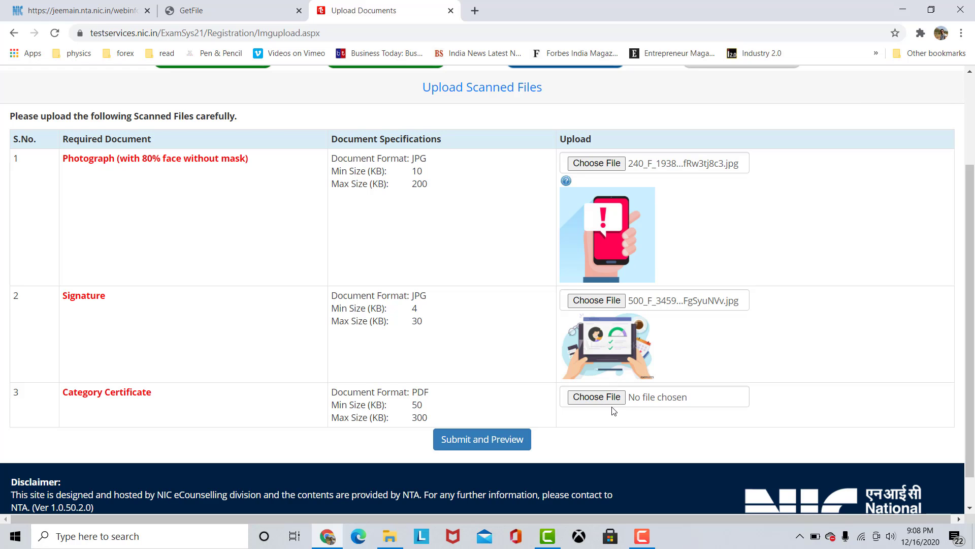
Attach the "Mole Conce...cise 1 to 3.pdf" file as the category certificate and submit the scanned files for preview.
left_click(599, 399)
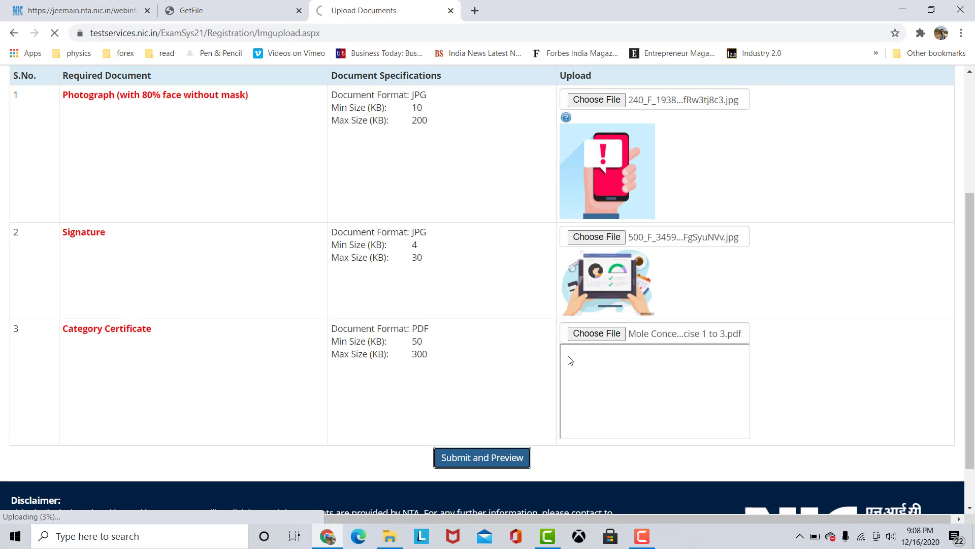
scroll(570, 360, "up", 3)
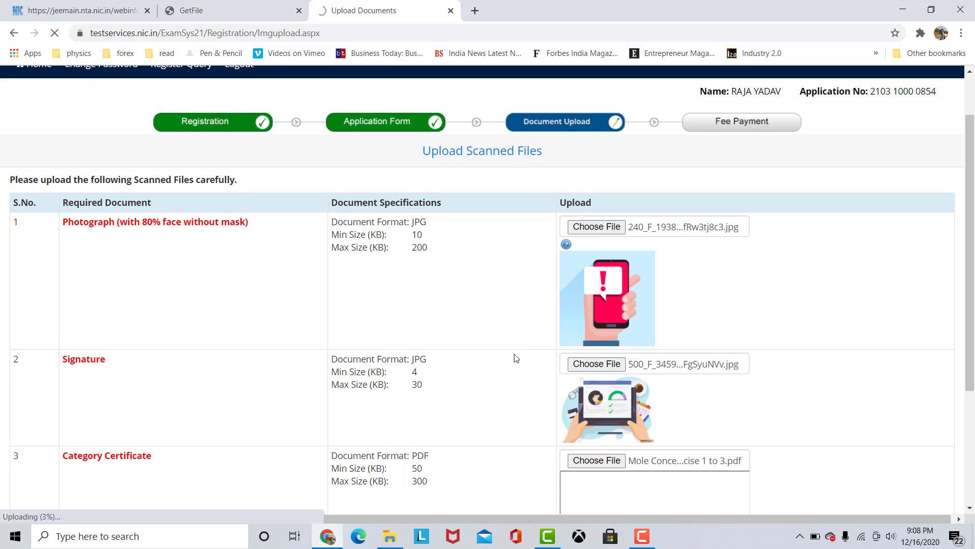
scroll(515, 363, "down", 3)
Check the uploaded photograph, signature and category certificate, and return to the candidate home page.
scroll(528, 382, "up", 1)
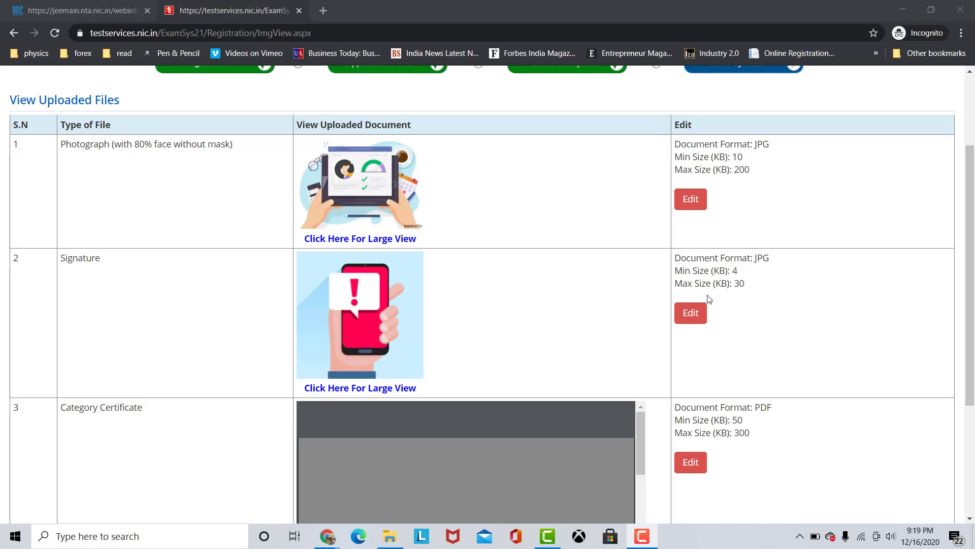
scroll(696, 322, "down", 1)
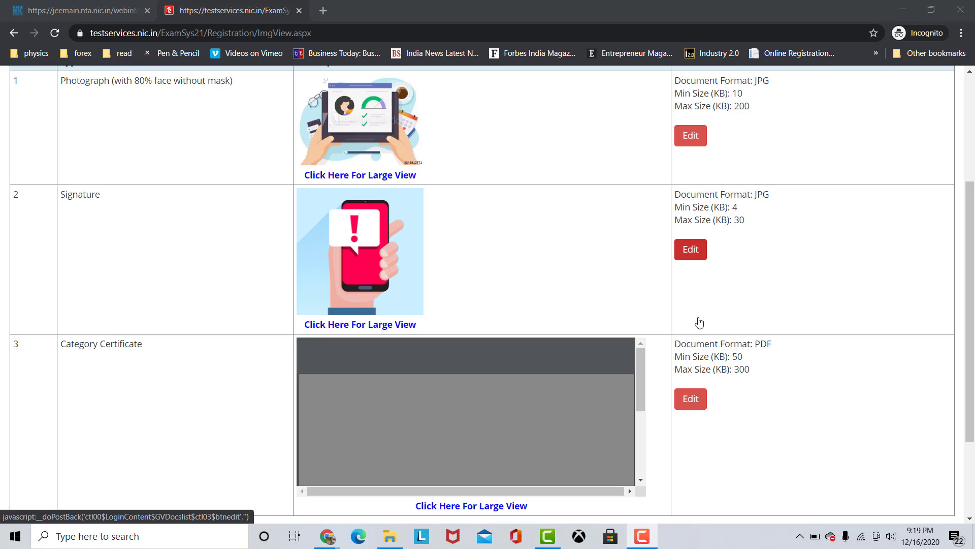
scroll(480, 397, "down", 2)
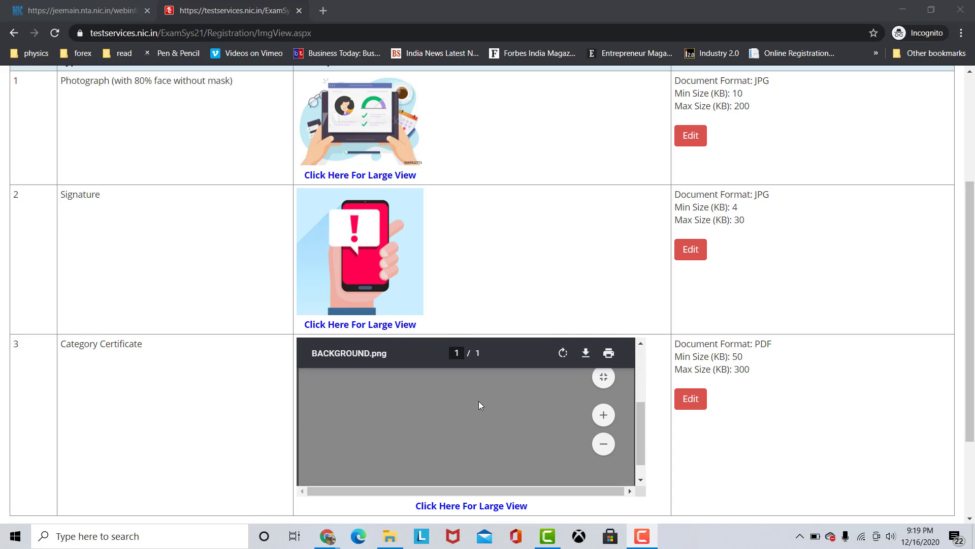
scroll(435, 351, "up", 2)
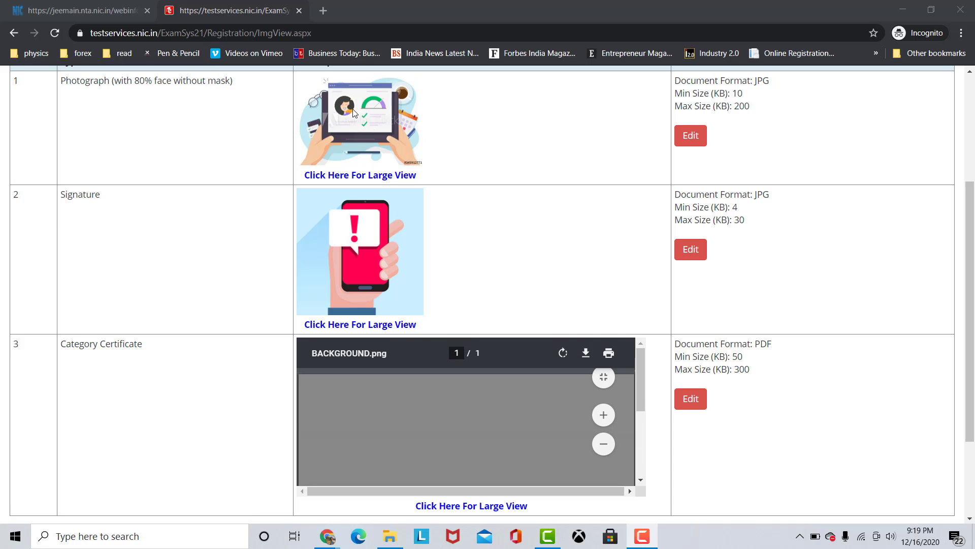
scroll(427, 211, "up", 2)
scroll(426, 211, "down", 2)
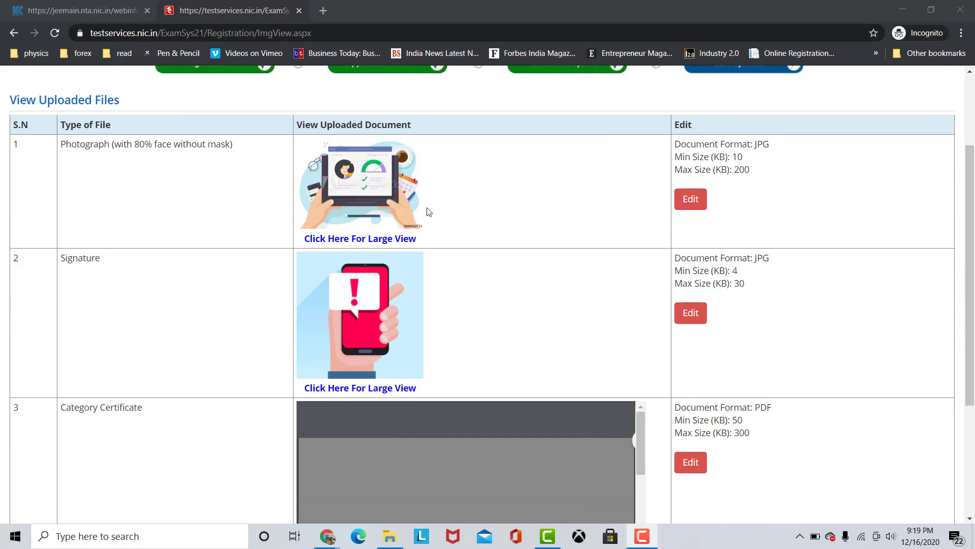
scroll(428, 212, "down", 1)
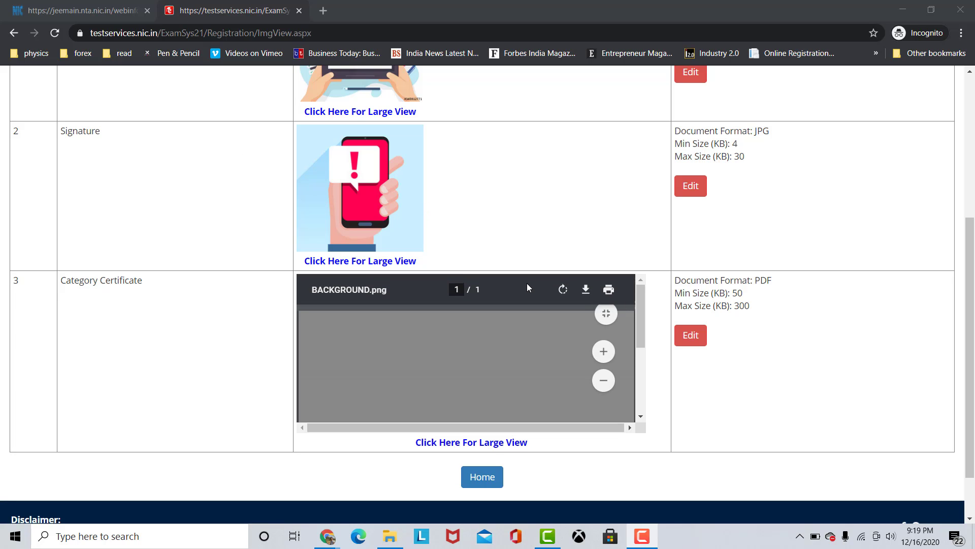
left_click(482, 477)
scroll(617, 399, "up", 3)
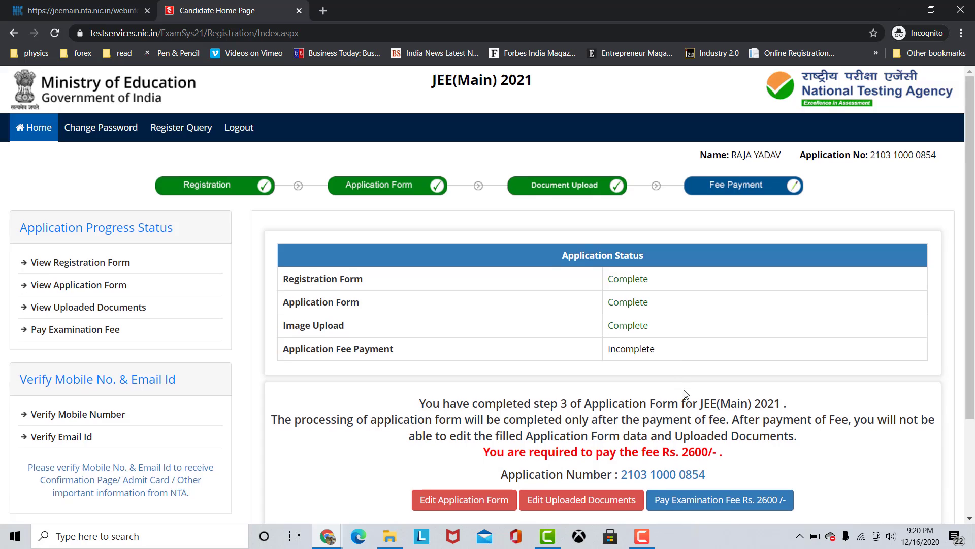
Start the examination fee payment with Online Payment as the mode and confirm proceeding to the payment service.
scroll(687, 394, "down", 1)
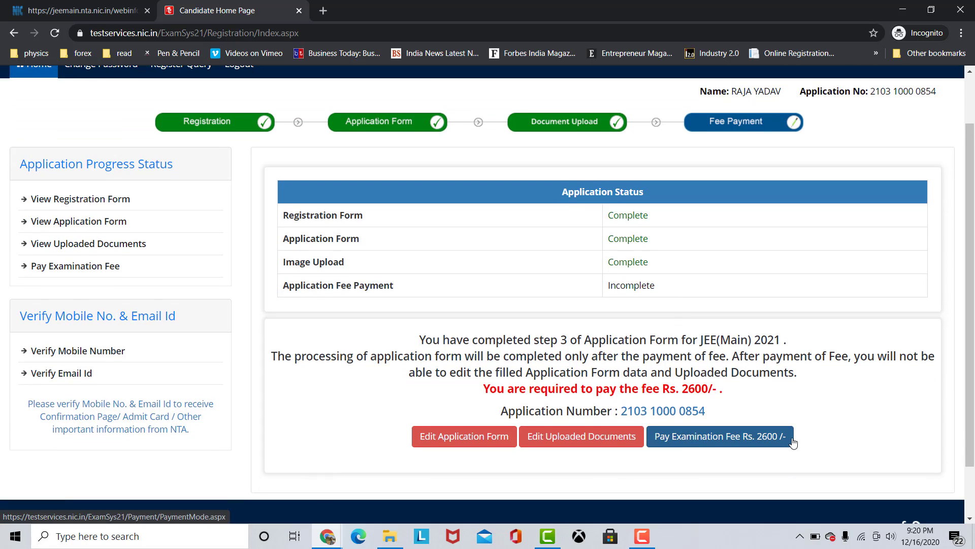
left_click(763, 440)
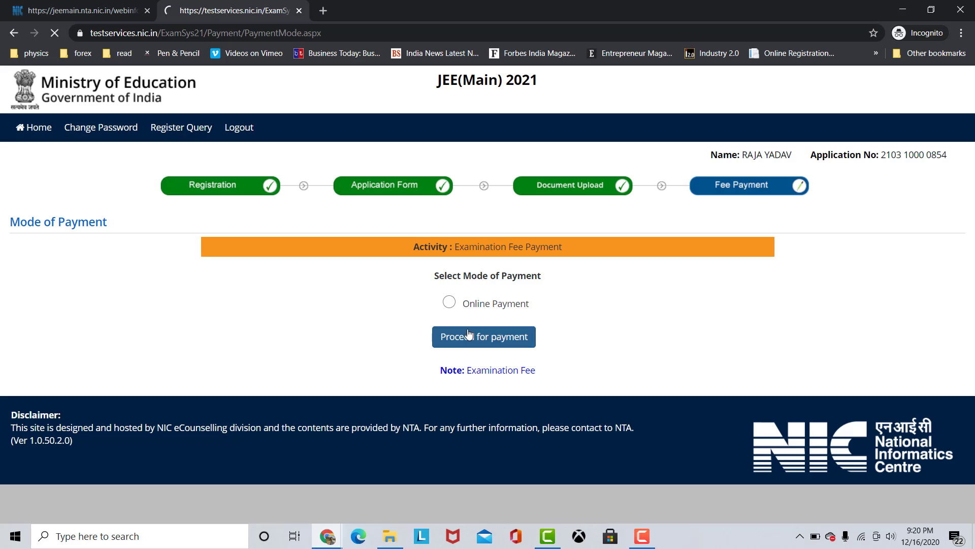
left_click(449, 301)
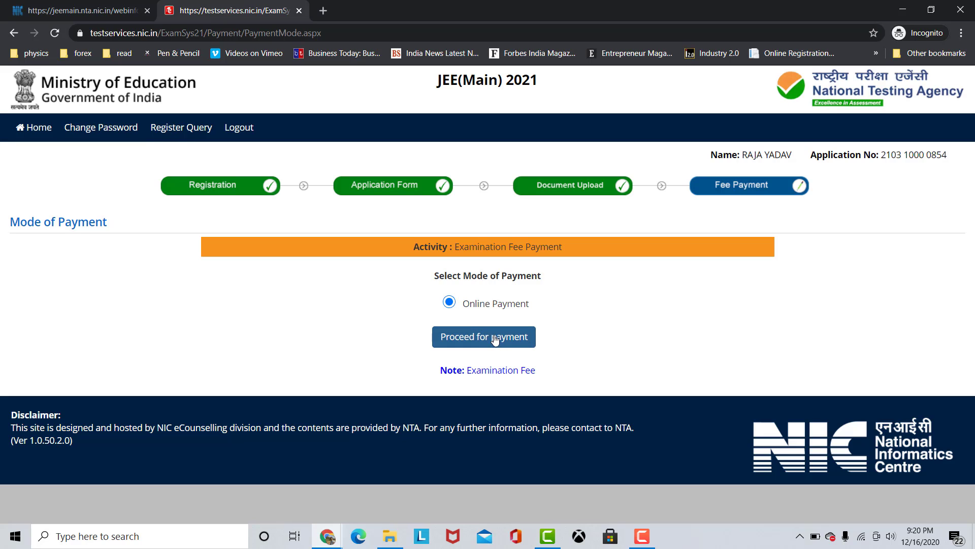
left_click(496, 337)
left_click(547, 108)
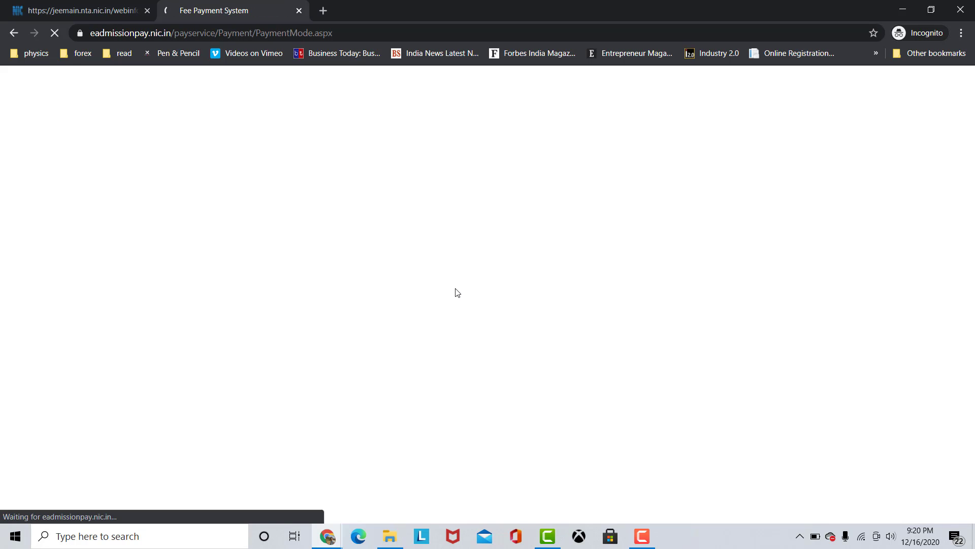
Choose Paytm Payment Gateway as the payment provider and proceed for payment.
scroll(558, 400, "down", 1)
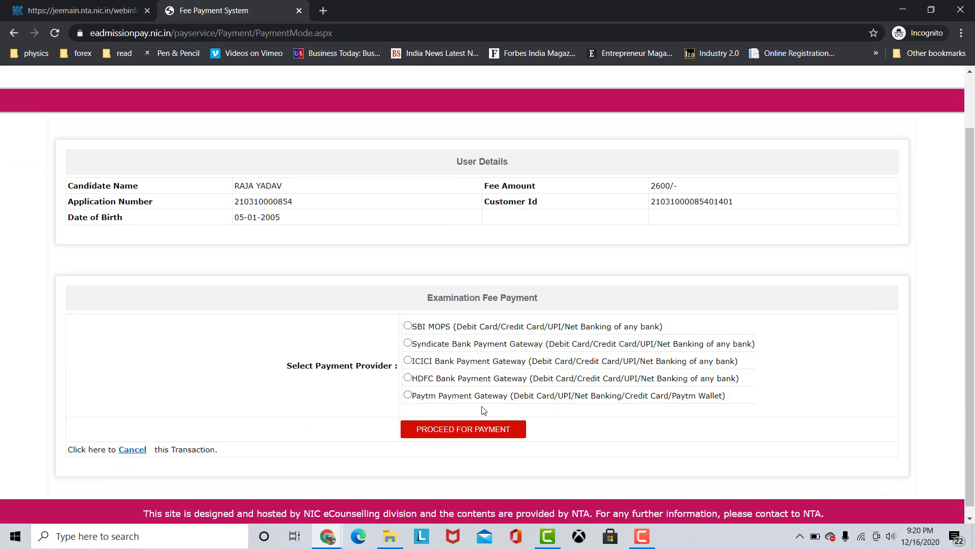
left_click(407, 396)
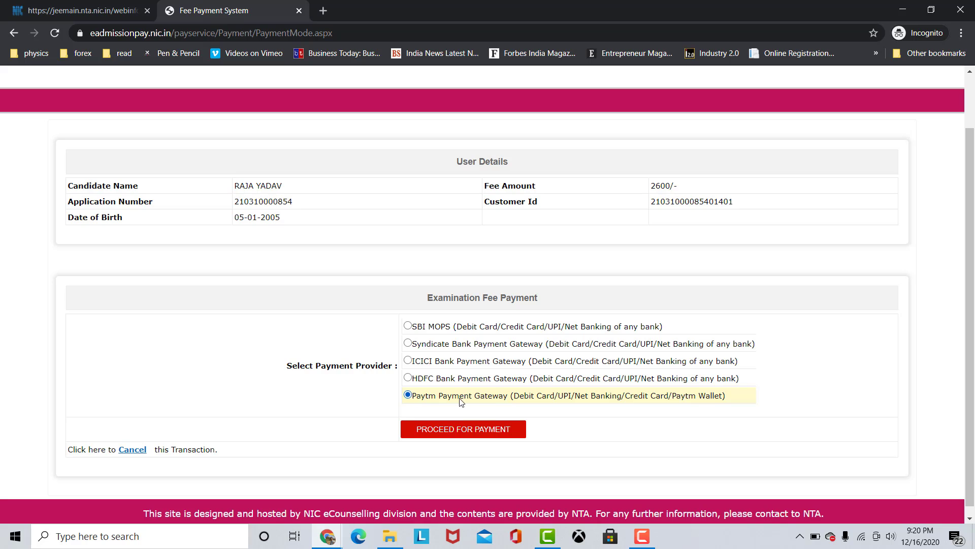
left_click(473, 433)
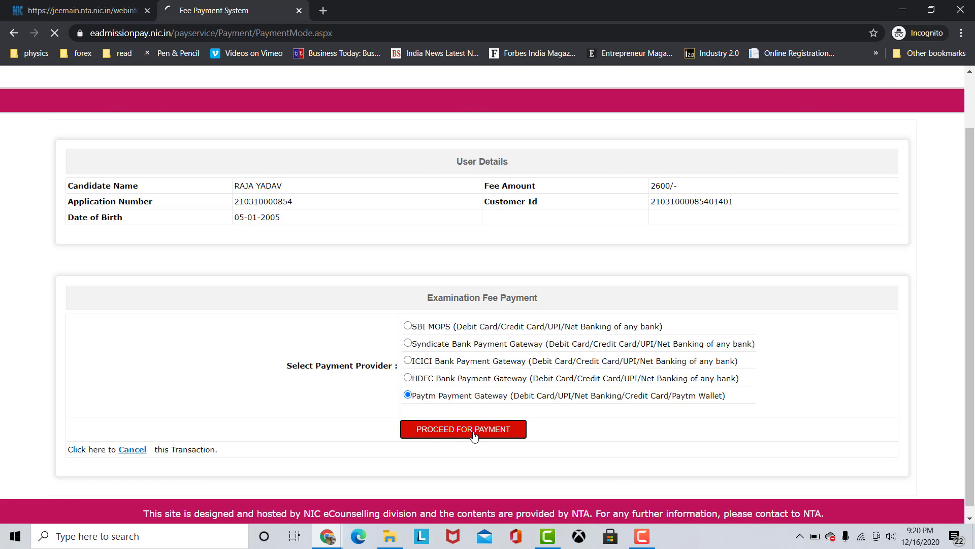